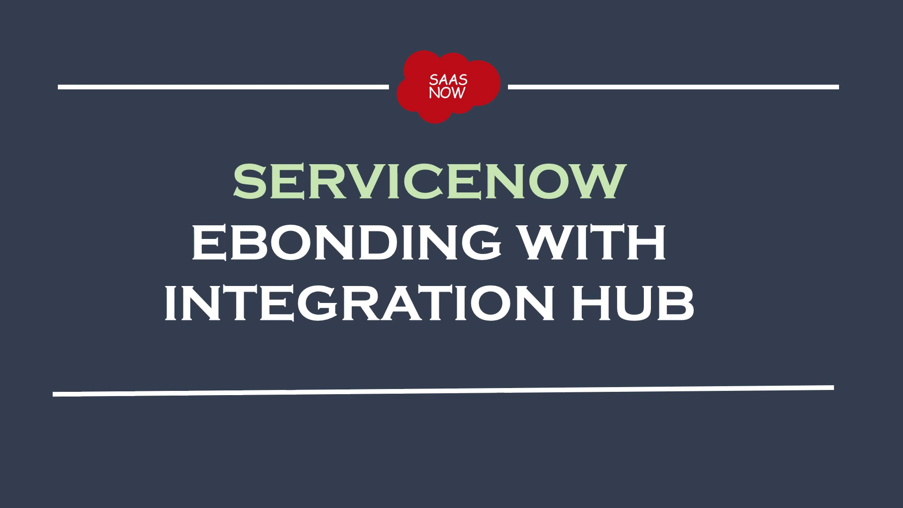
Step: Switch from the eBonding title slide to the first ServiceNow instance in Safari
key("super+Tab")
key("super+Tab")
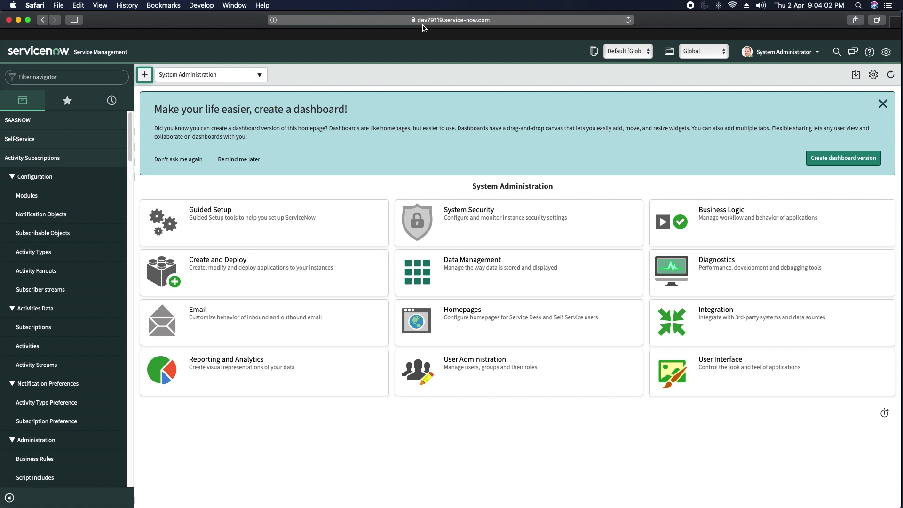
key("super+Tab")
key("super+Tab")
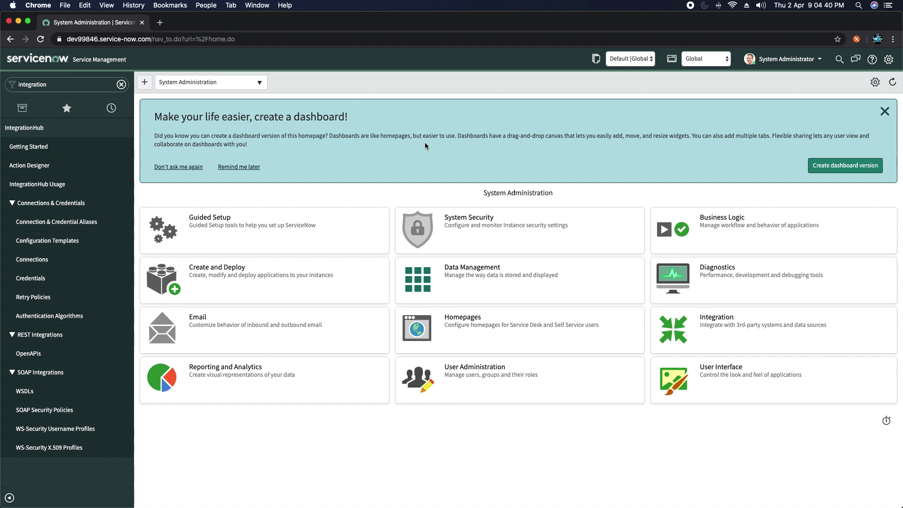
key("super+Tab")
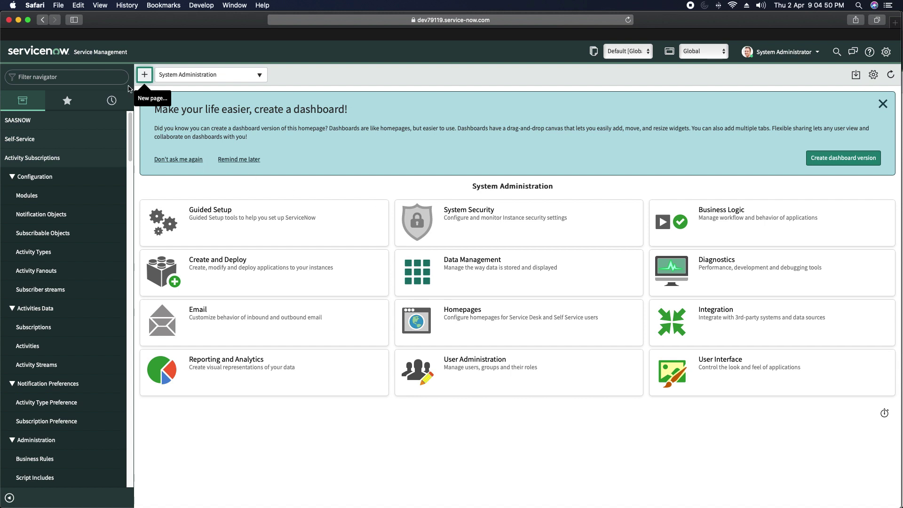
Step: Review the SAAS integration user's record and roles via sys_user.list, then move to the second instance
left_click(102, 81)
type("s")
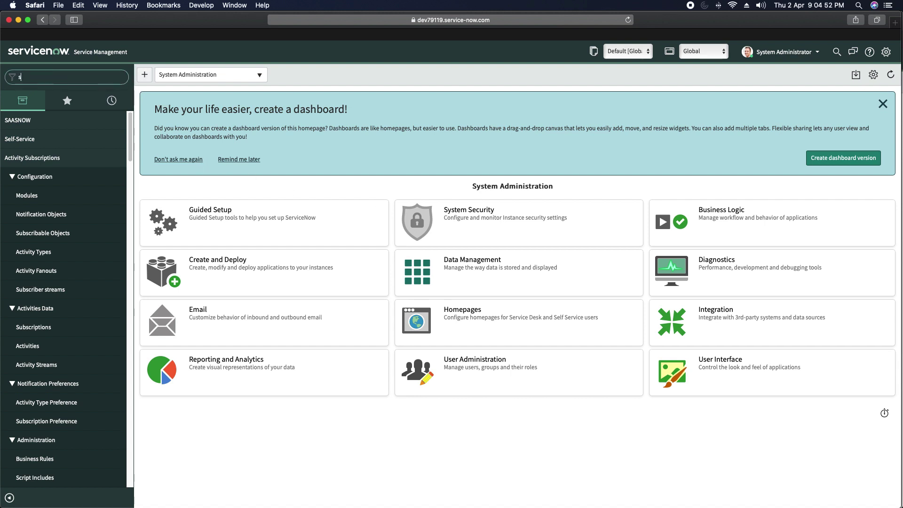
type("ys_user.list")
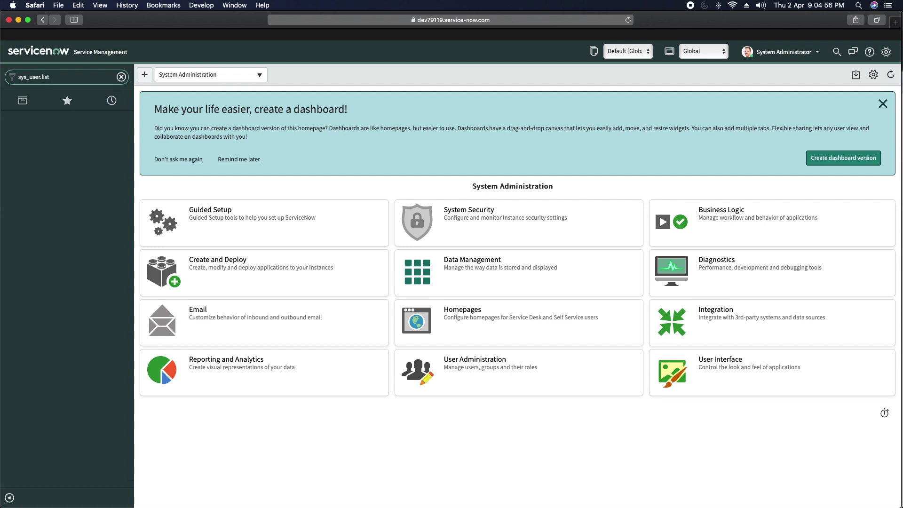
key("Return")
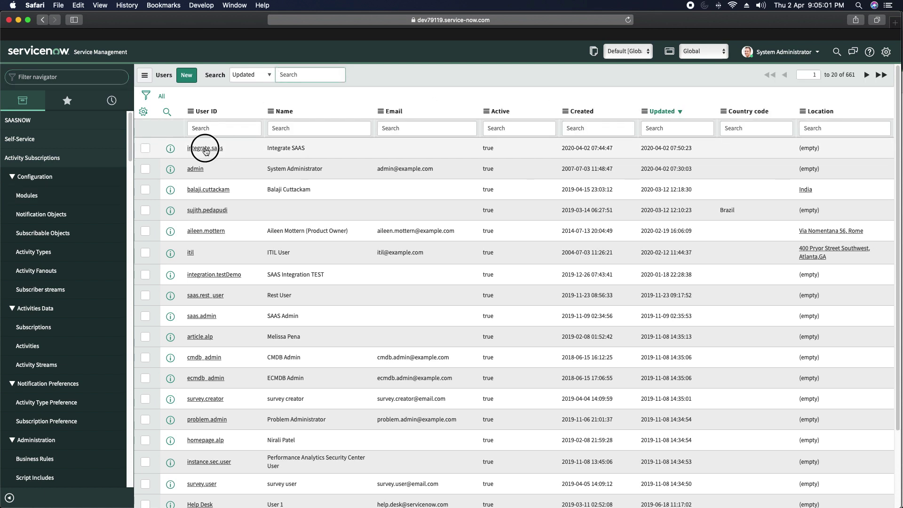
left_click(206, 149)
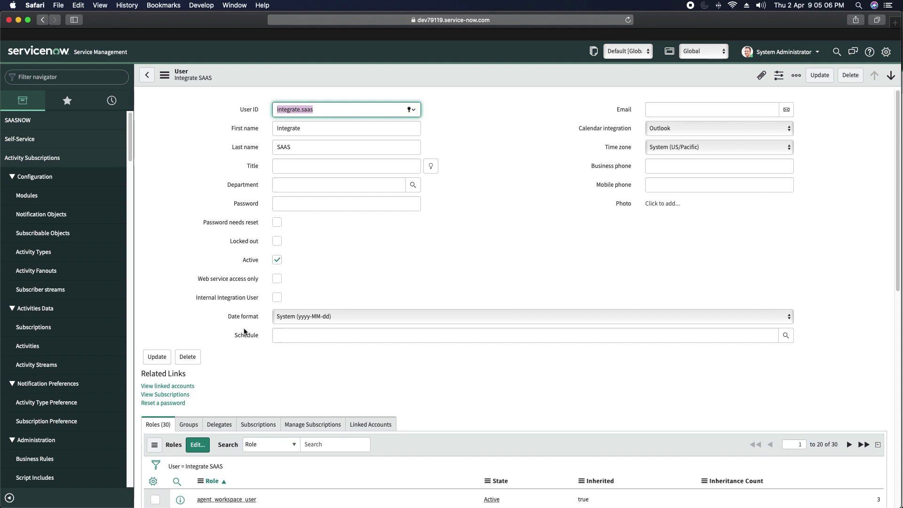
scroll(235, 325, "down", 3)
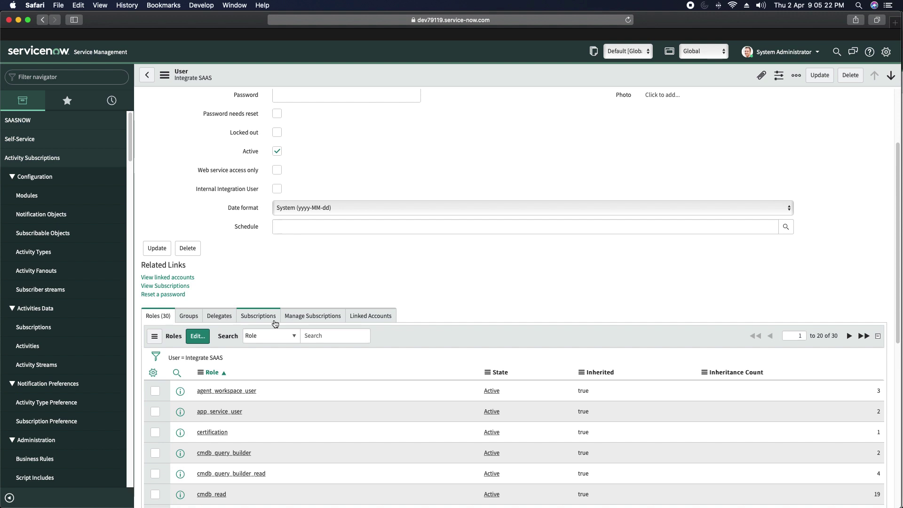
key("super+Tab")
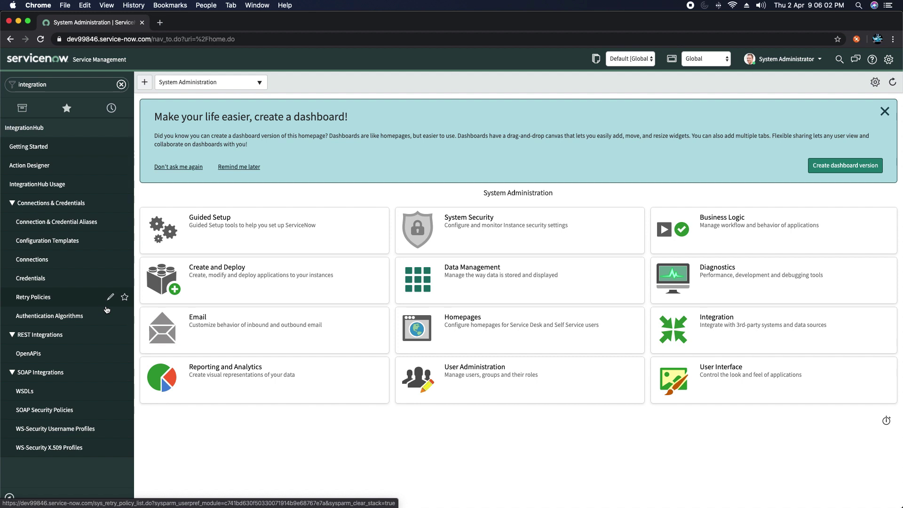
Step: Start a new Basic Auth credential named SAASEbondAuth
left_click(28, 281)
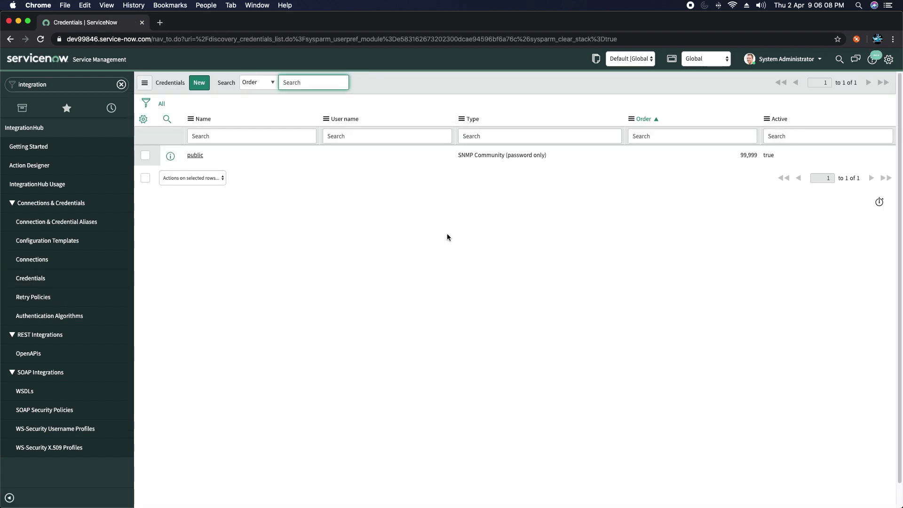
left_click(201, 85)
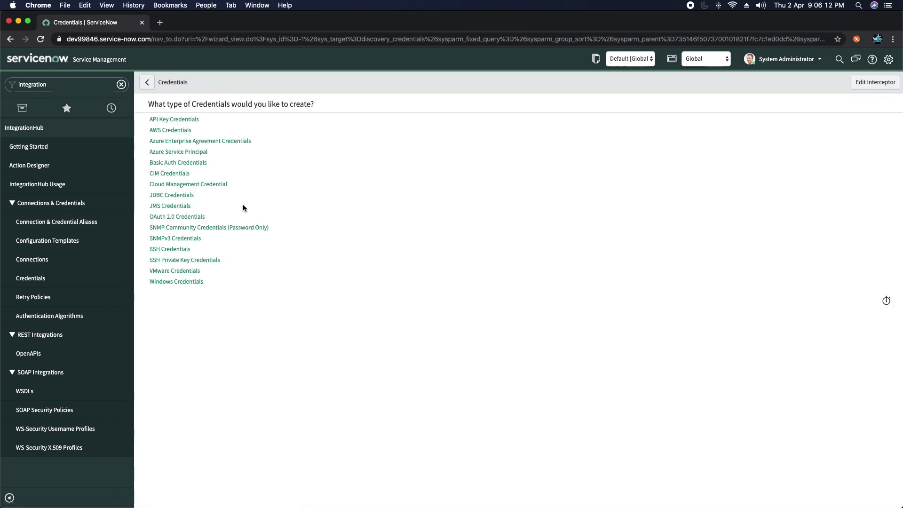
left_click(164, 164)
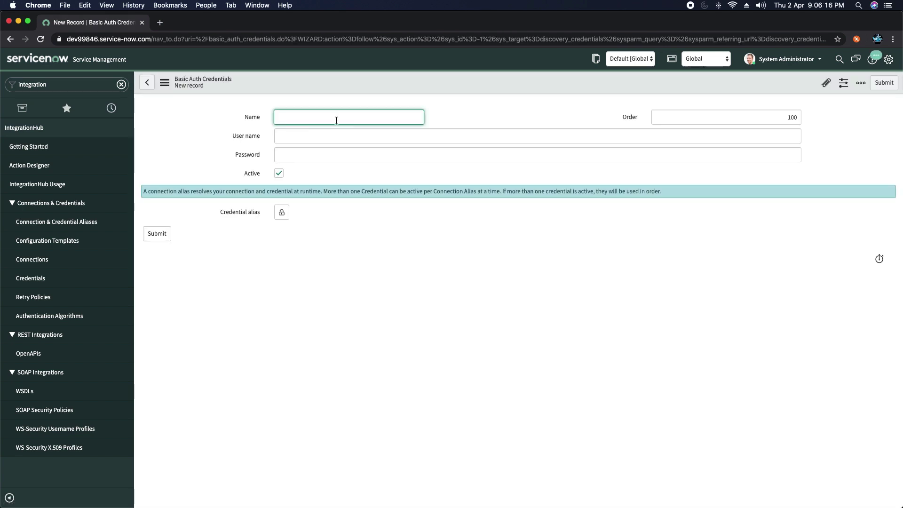
type("SAA")
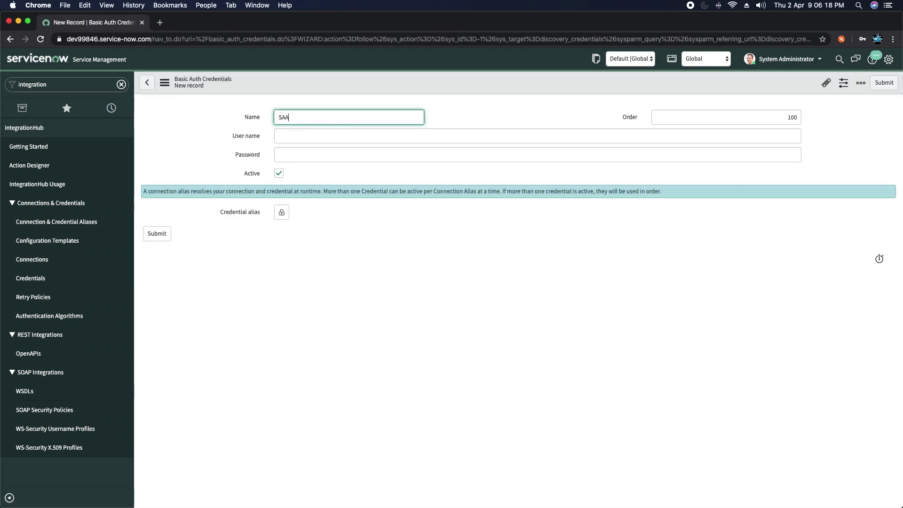
type("SEbond")
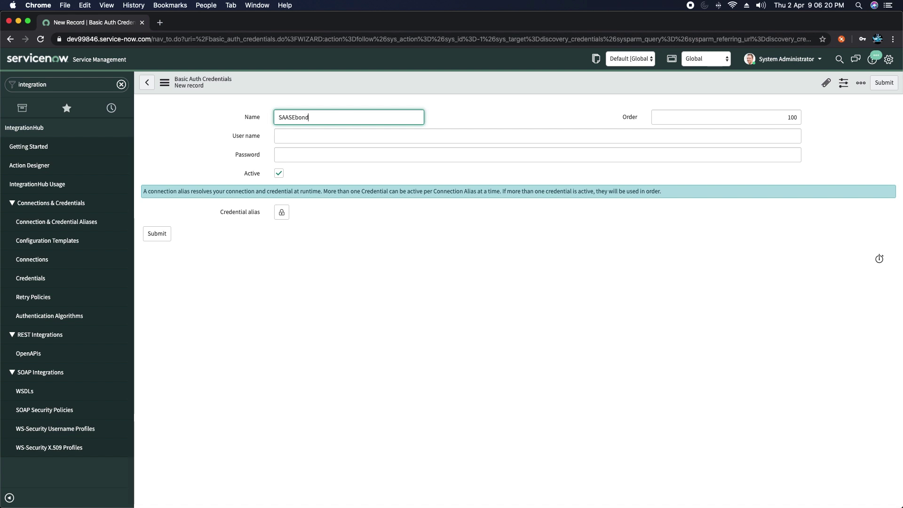
type("Auth")
Step: Enter the integration user's user name and password in the credential and save it
left_click(361, 135)
type("saas")
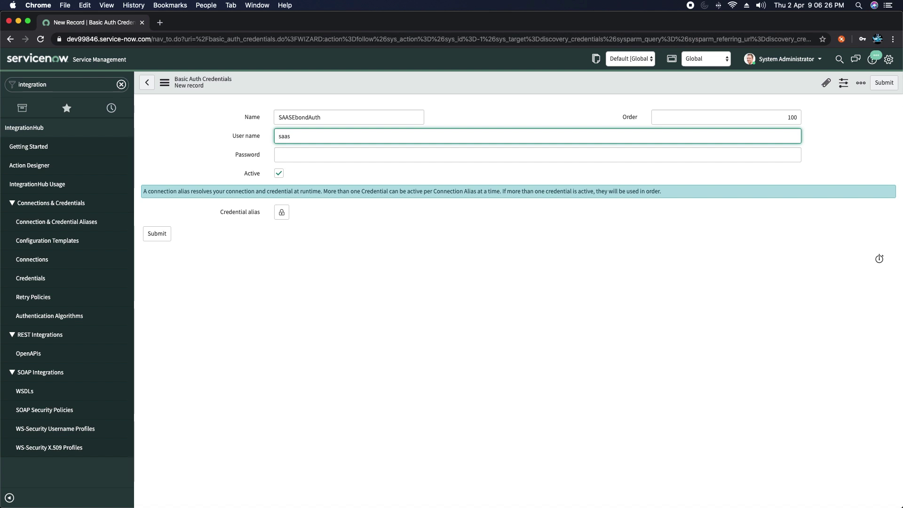
key("BackSpace")
key("BackSpace")
key("BackSpace")
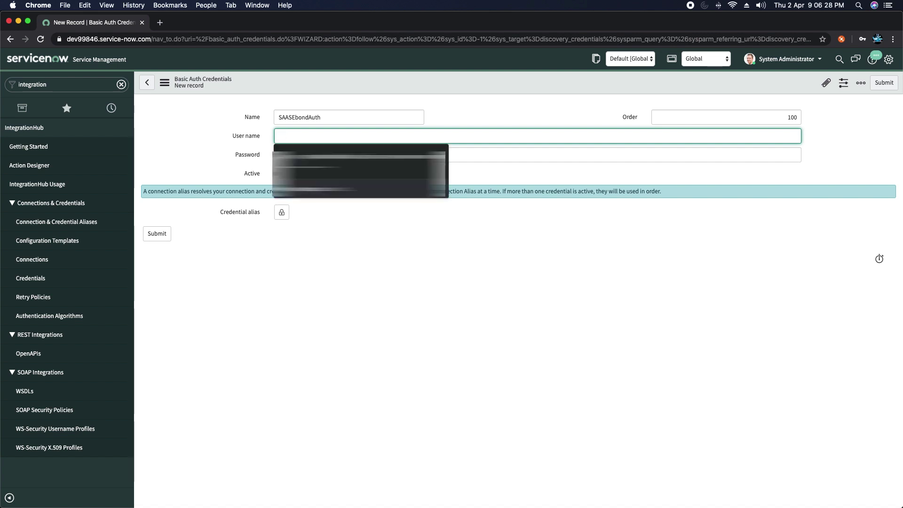
type("integra")
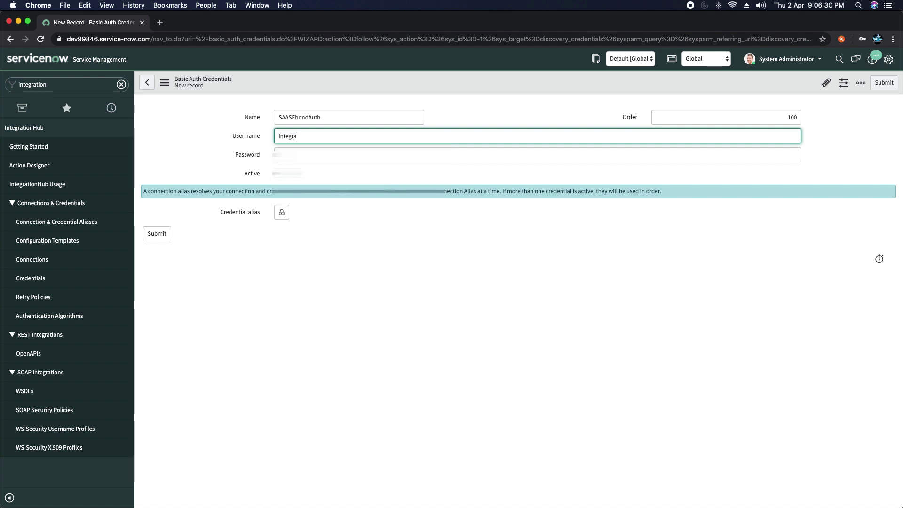
type("te.saas")
key("Tab")
type("saas")
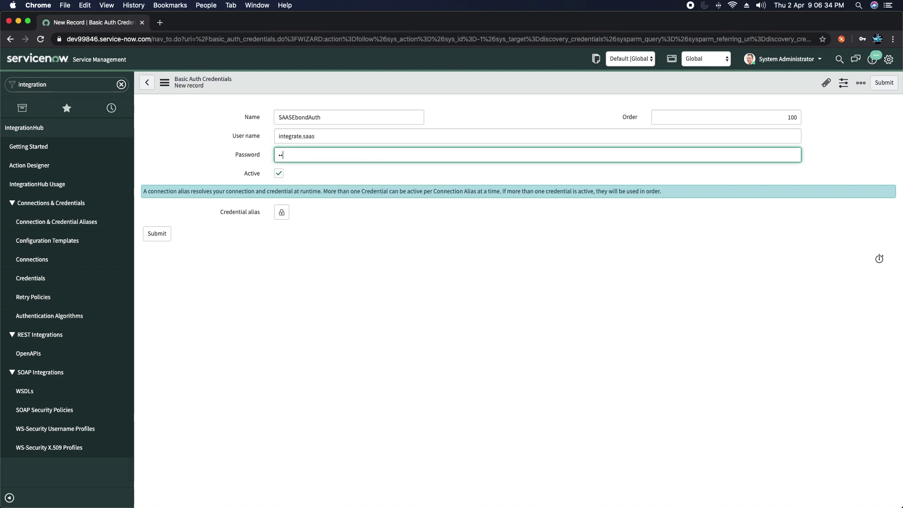
left_click(281, 213)
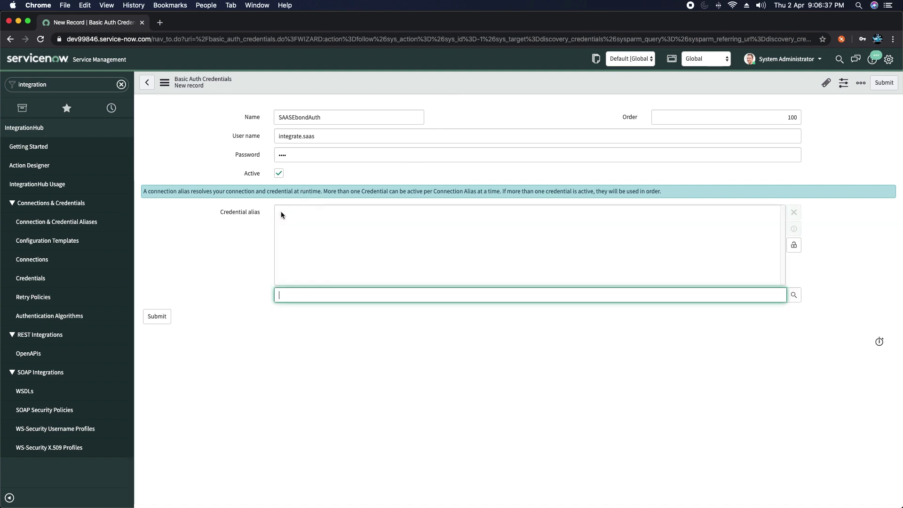
left_click(794, 245)
right_click(471, 76)
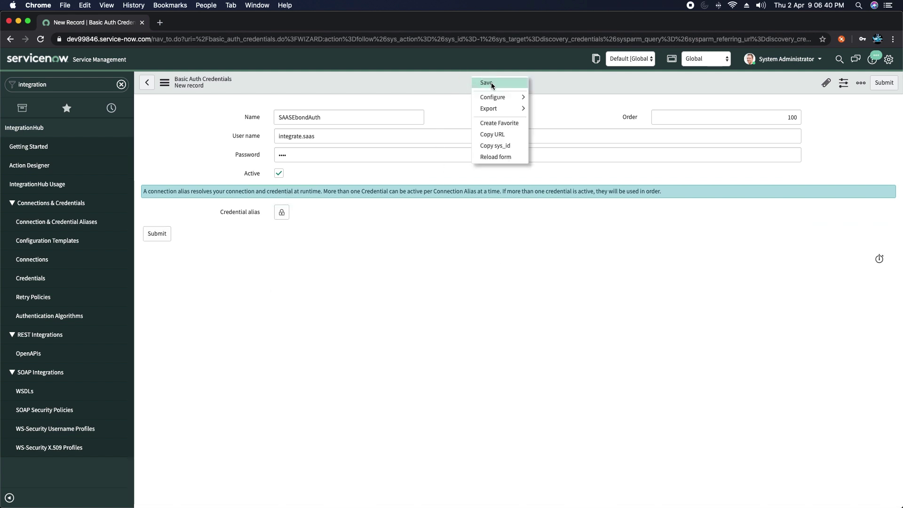
left_click(491, 83)
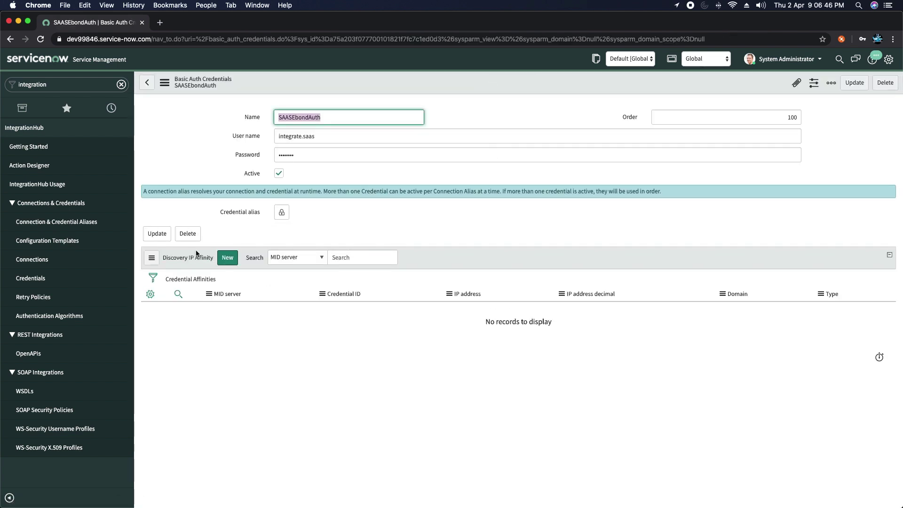
Step: Create a new HTTP(s) Connection record and enter SAASEbondConnection as its name
left_click(34, 260)
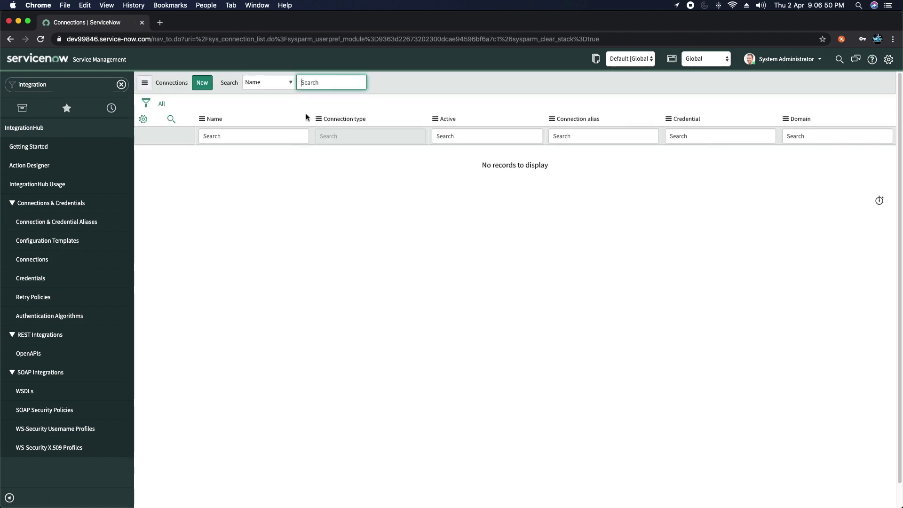
left_click(202, 83)
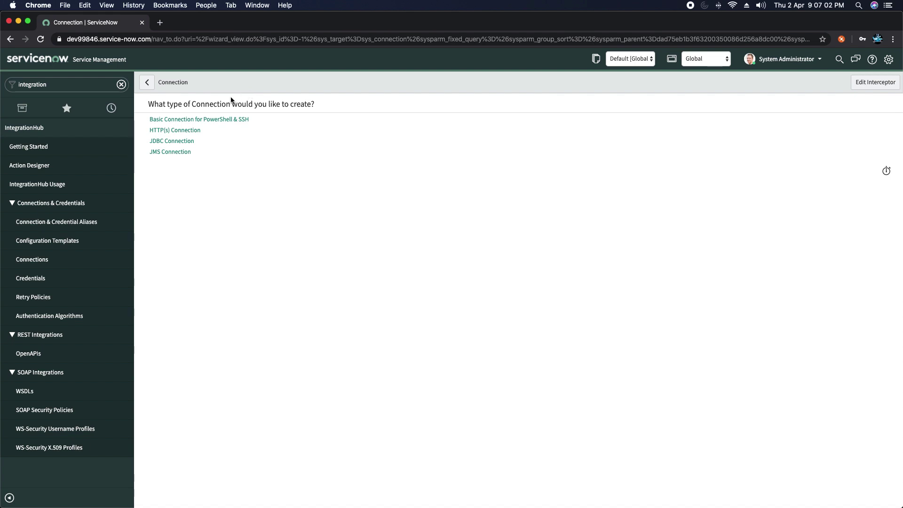
left_click(174, 133)
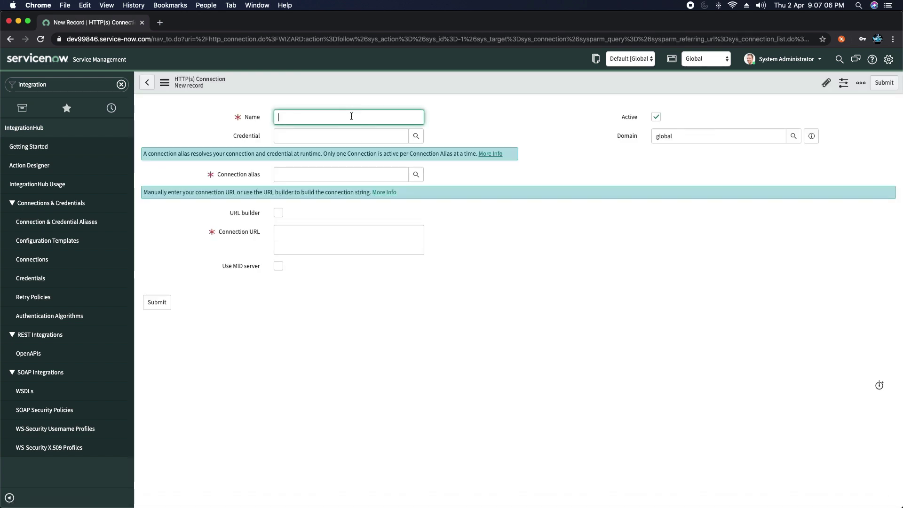
type("SAAS")
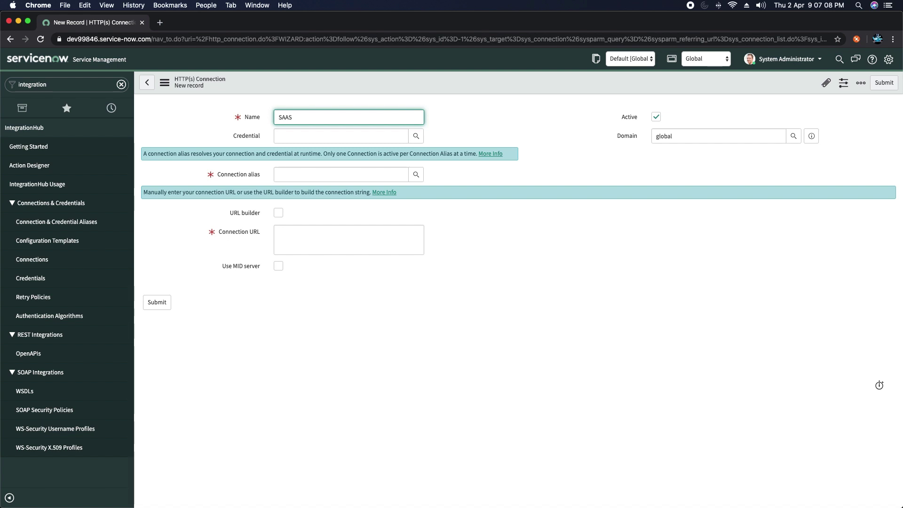
type("EbondConnectonoion")
Step: Set the connection's credential to SAASEbondAuth and its connection alias to sn_ebonding_ah.ServiceNow
left_click(410, 156)
left_click(416, 137)
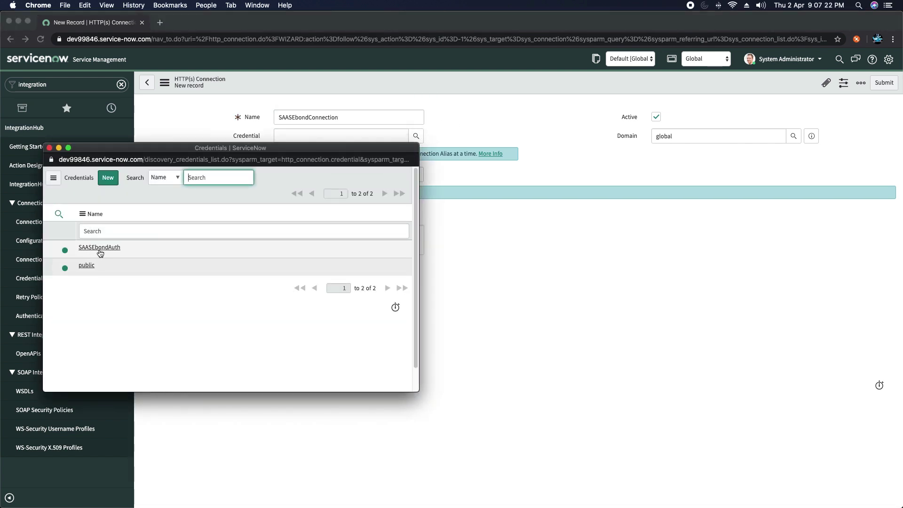
left_click(99, 250)
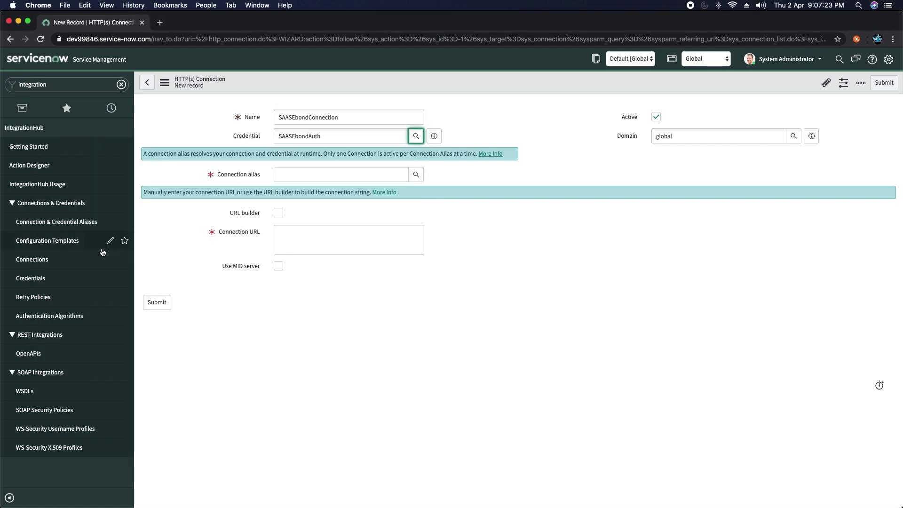
left_click(417, 175)
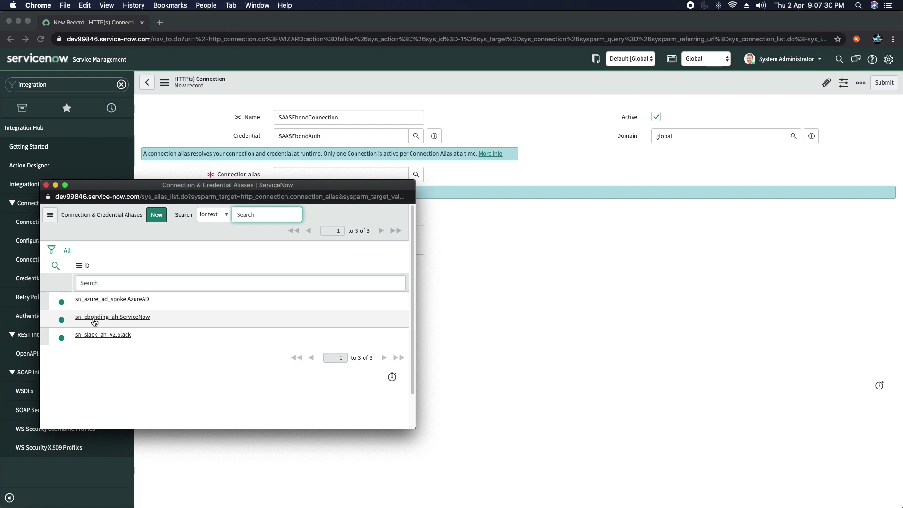
left_click(125, 317)
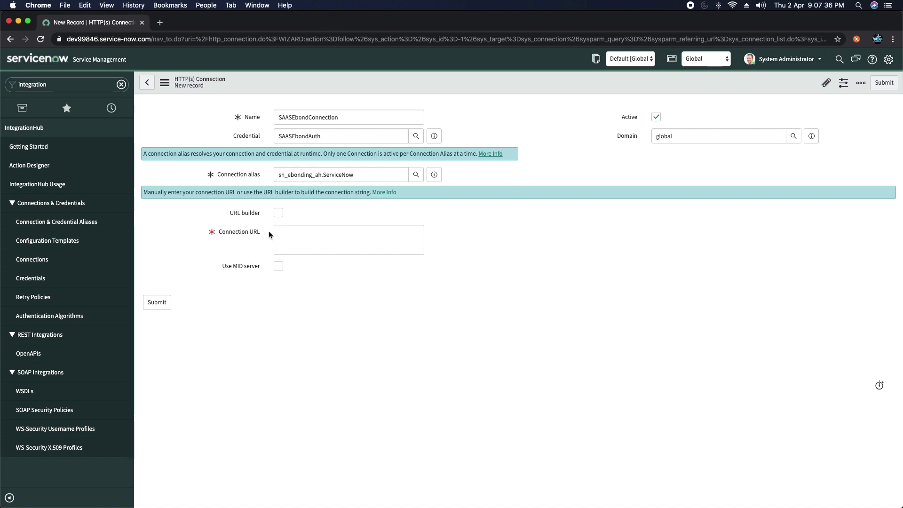
Step: Copy the second instance's web address from the other browser
key("super+Tab")
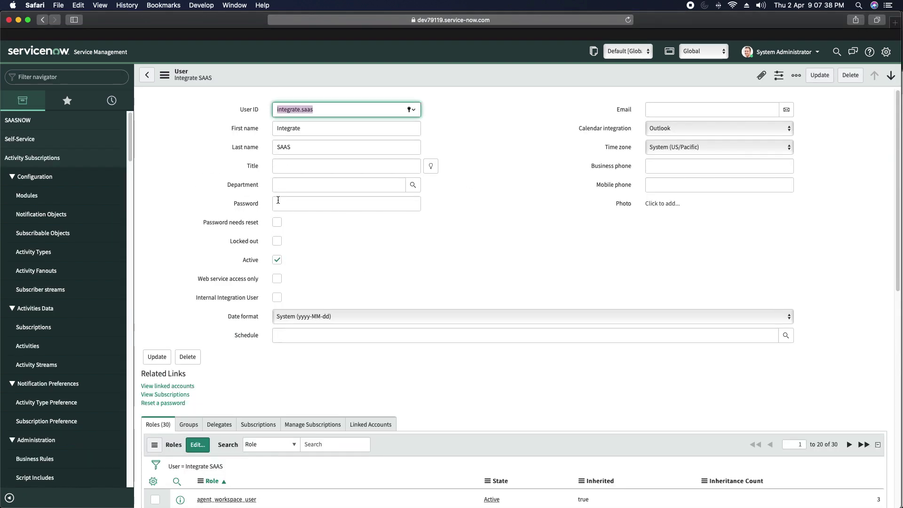
left_click(372, 20)
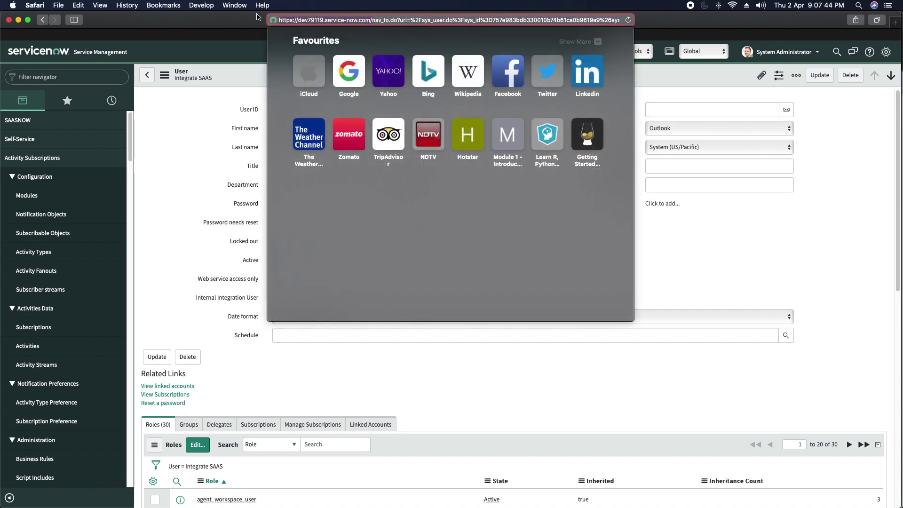
left_click(669, 195)
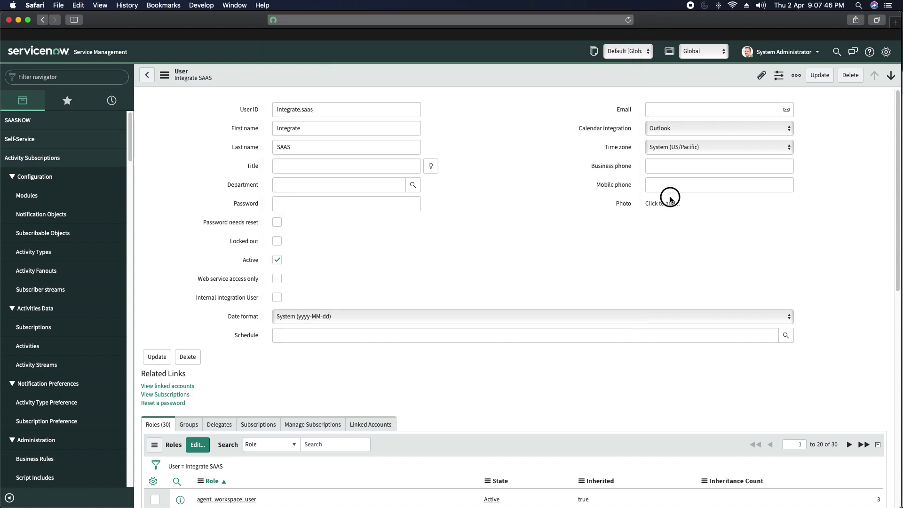
key("super+Tab")
left_click(286, 231)
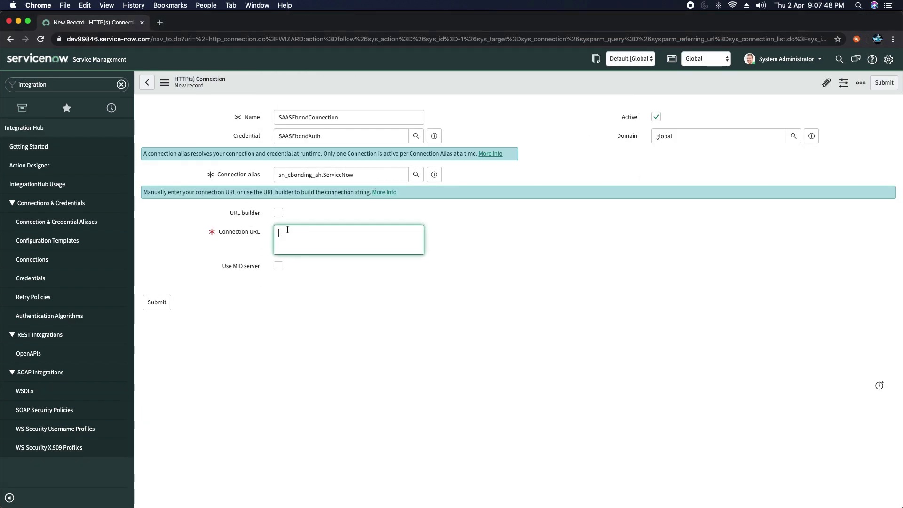
type("https://dev79119.service-now.com/")
key("BackSpace")
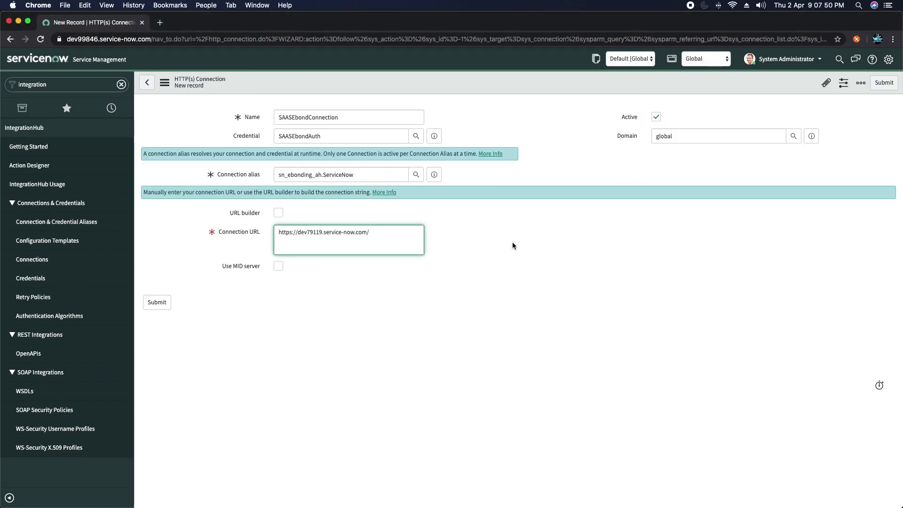
left_click(514, 245)
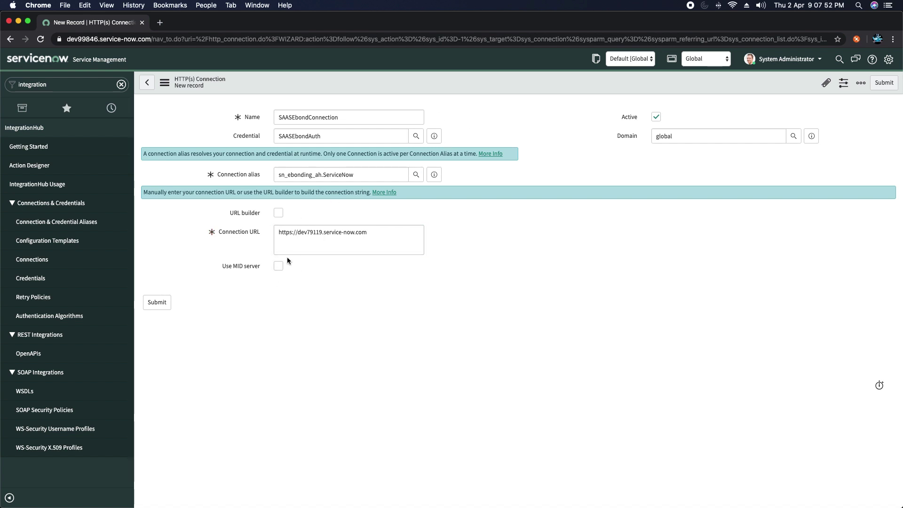
right_click(498, 86)
left_click(523, 90)
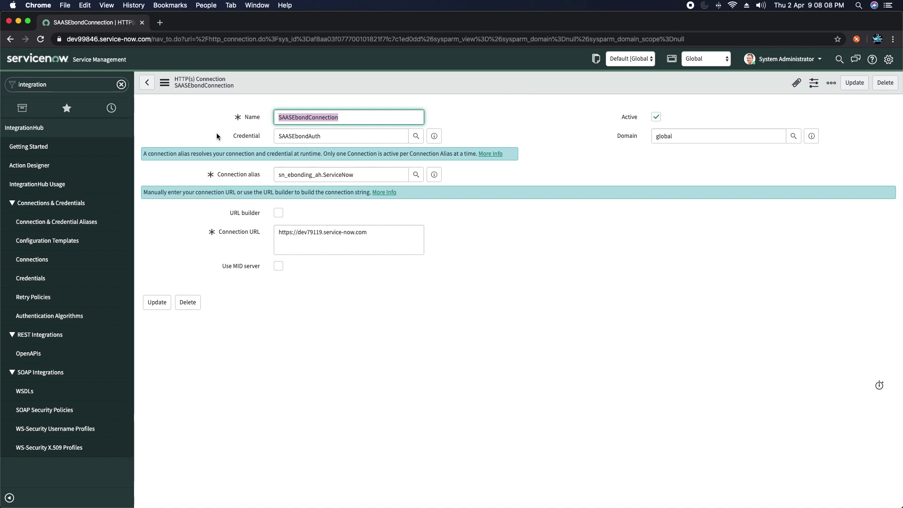
Step: Launch Flow Designer in a new tab from IntegrationHub's Action Designer
left_click(29, 167)
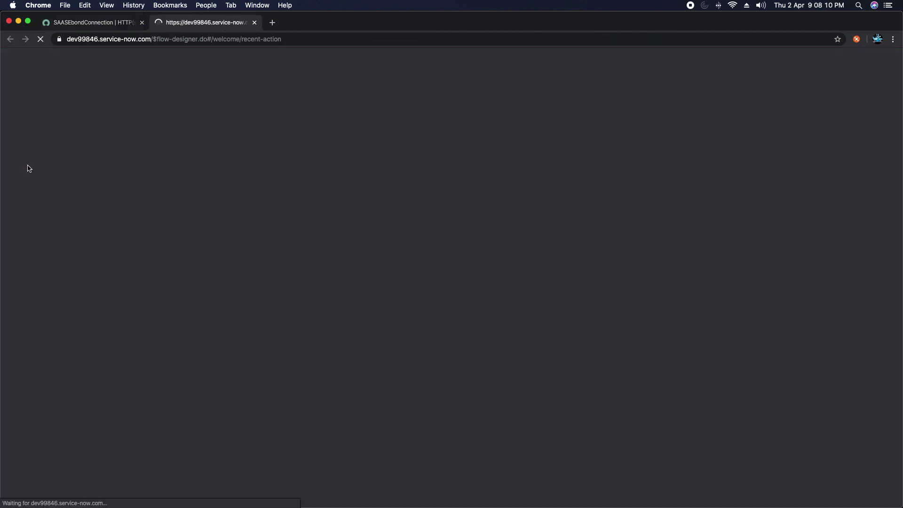
left_click(82, 25)
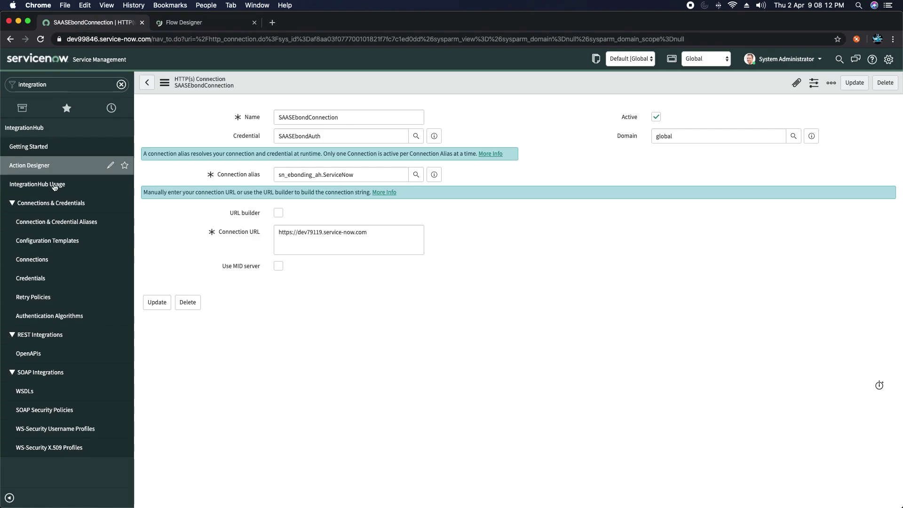
left_click(193, 26)
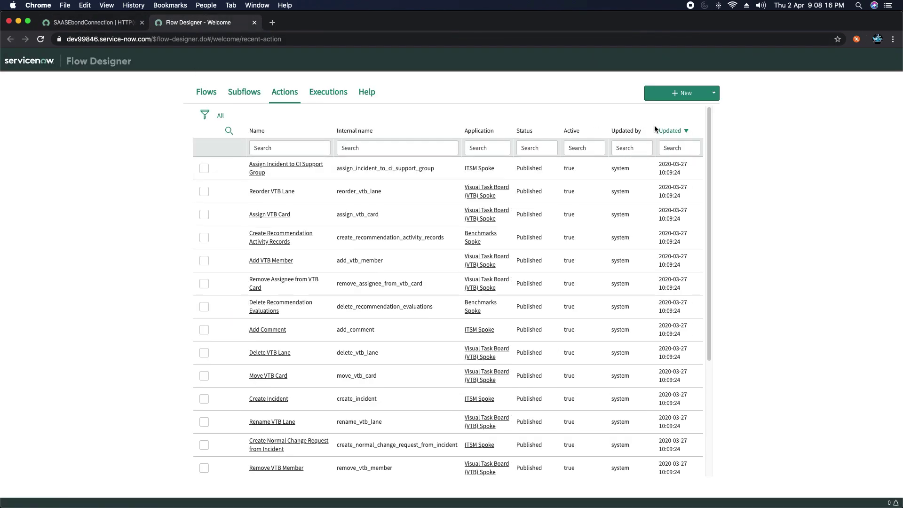
left_click(688, 96)
Step: Create a new flow named 'SAASNOW Ebonding' through Flow Properties and submit it
left_click(682, 109)
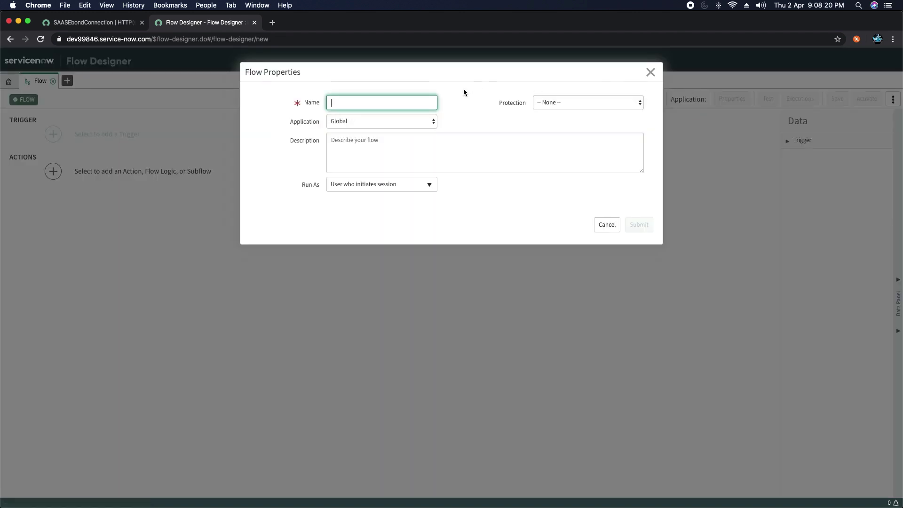
type("SAAS")
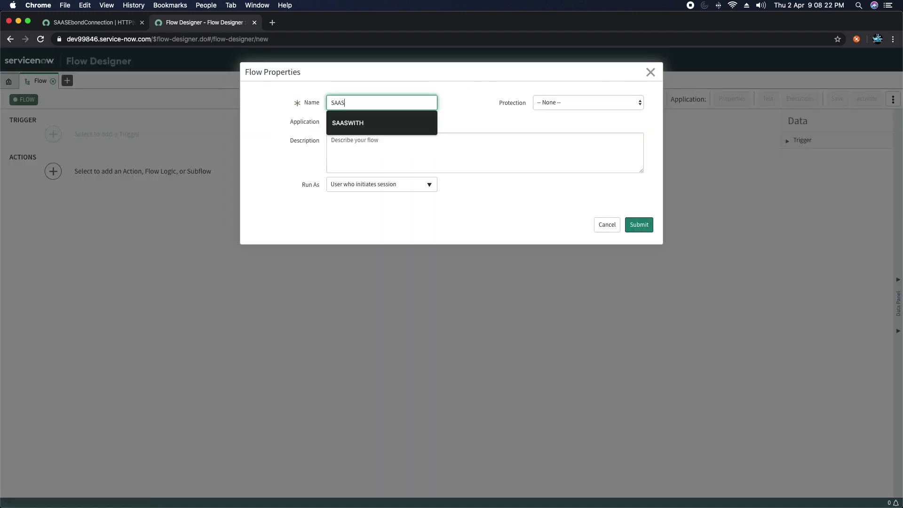
type("NOW Eb")
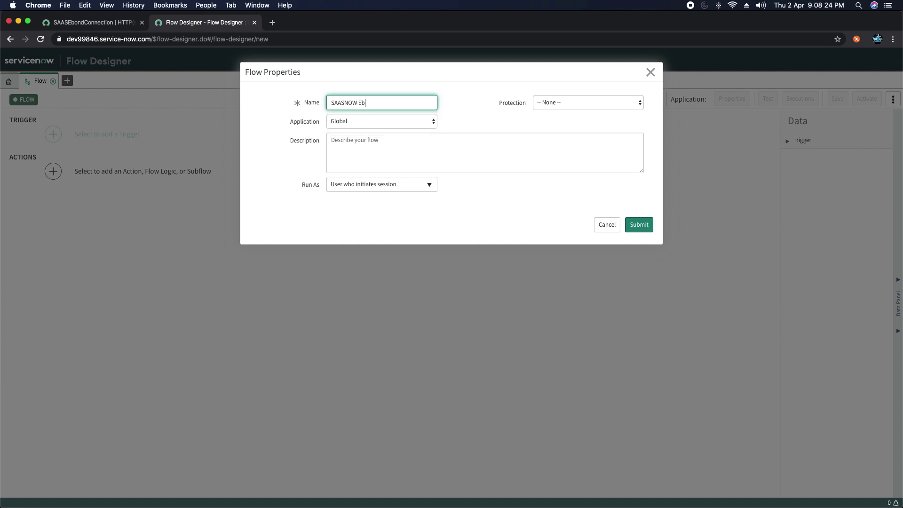
type("onding")
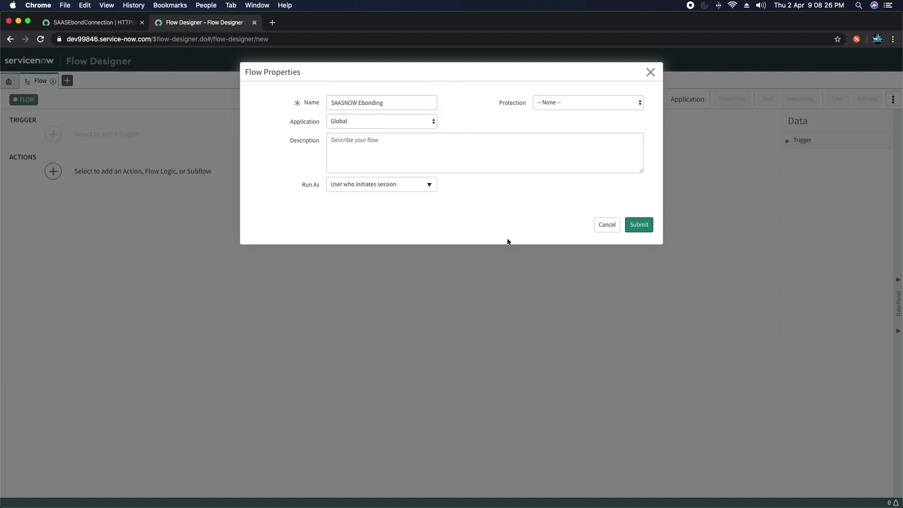
left_click(640, 224)
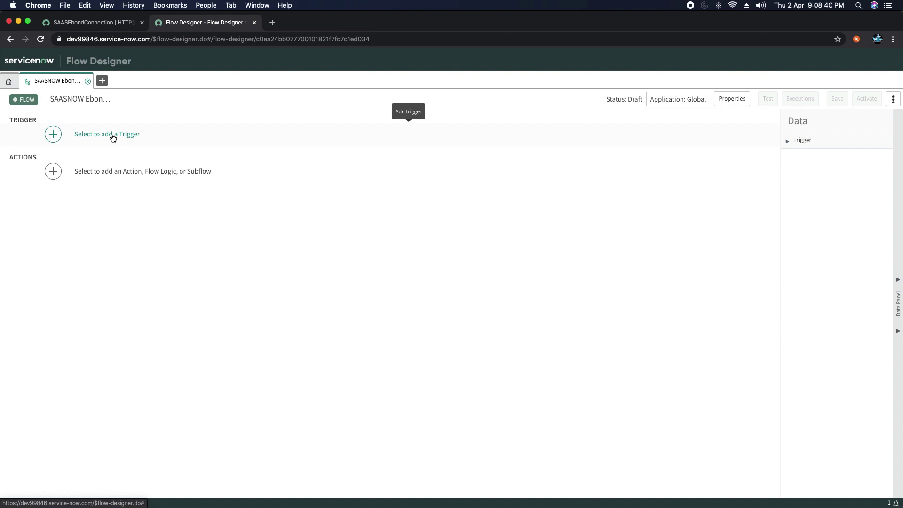
Step: Add a Created trigger on the Incident [incident] table to the flow
left_click(113, 137)
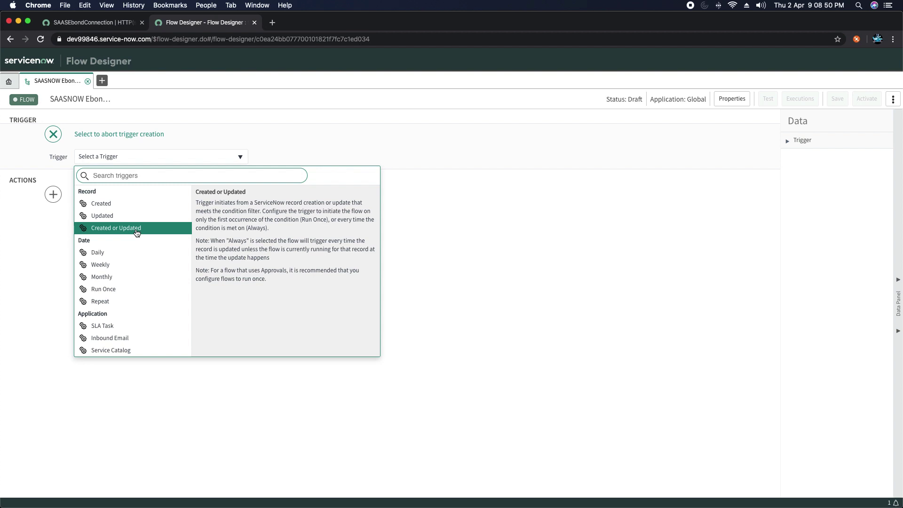
left_click(106, 203)
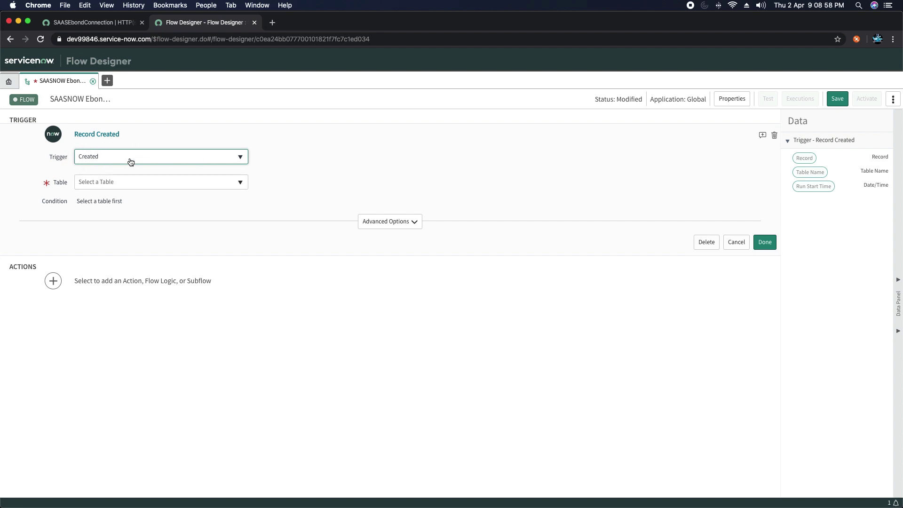
left_click(146, 183)
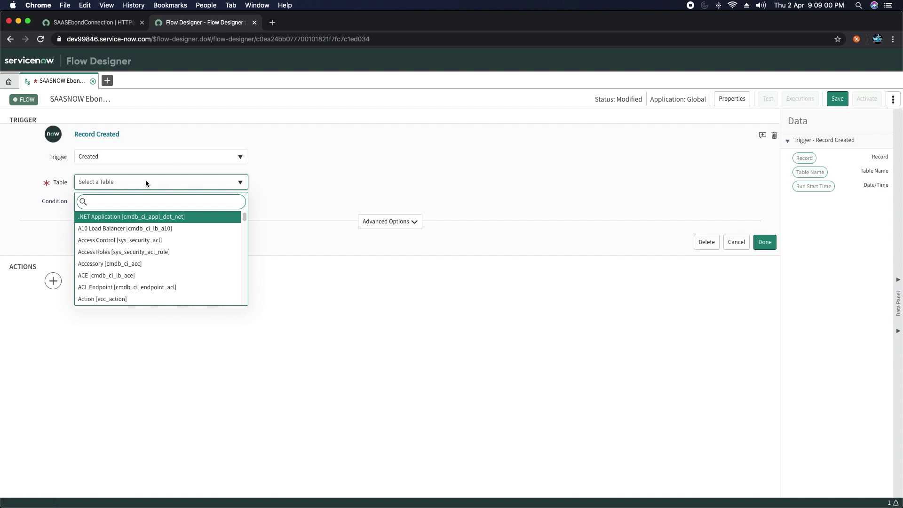
type("inciden")
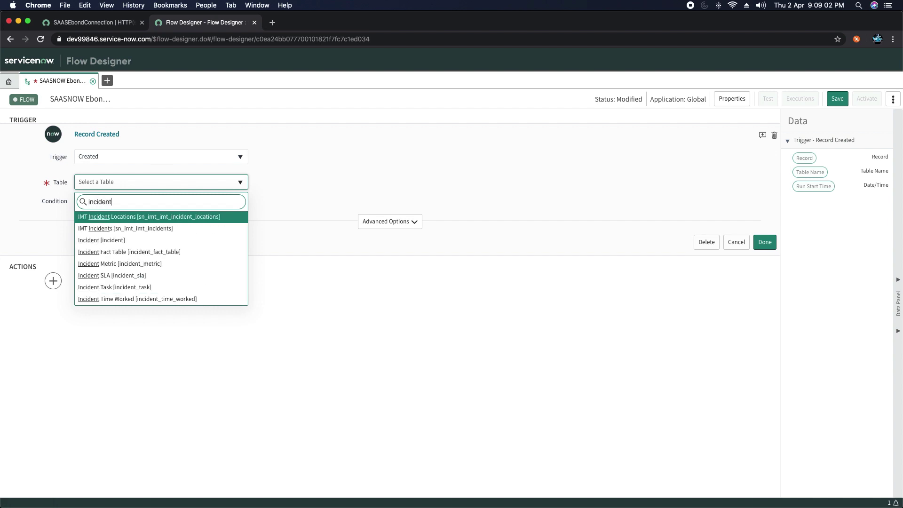
type("t")
left_click(102, 240)
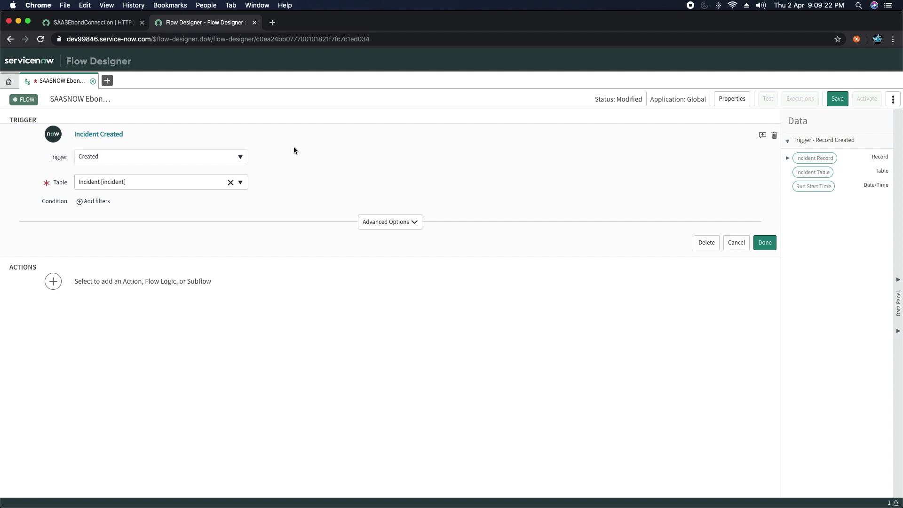
Step: Add the trigger condition Assignment group is SAASDemo Integrate
left_click(93, 201)
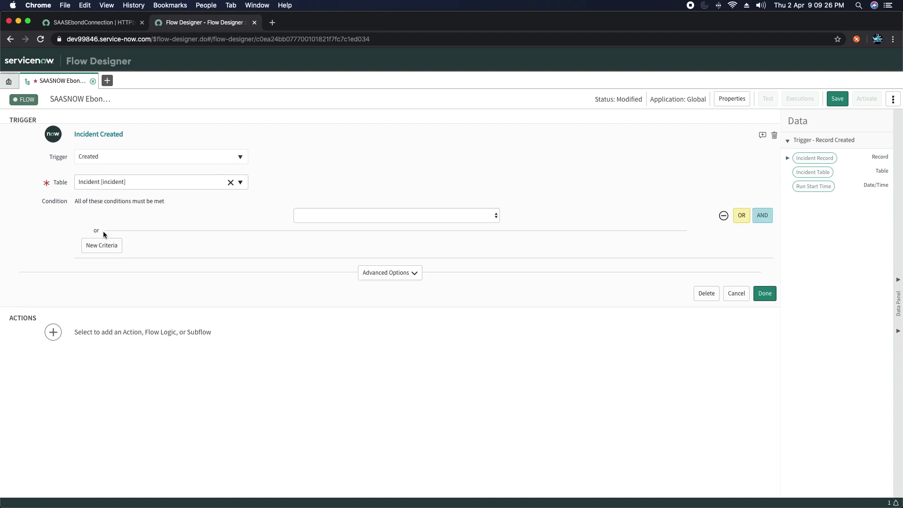
left_click(138, 216)
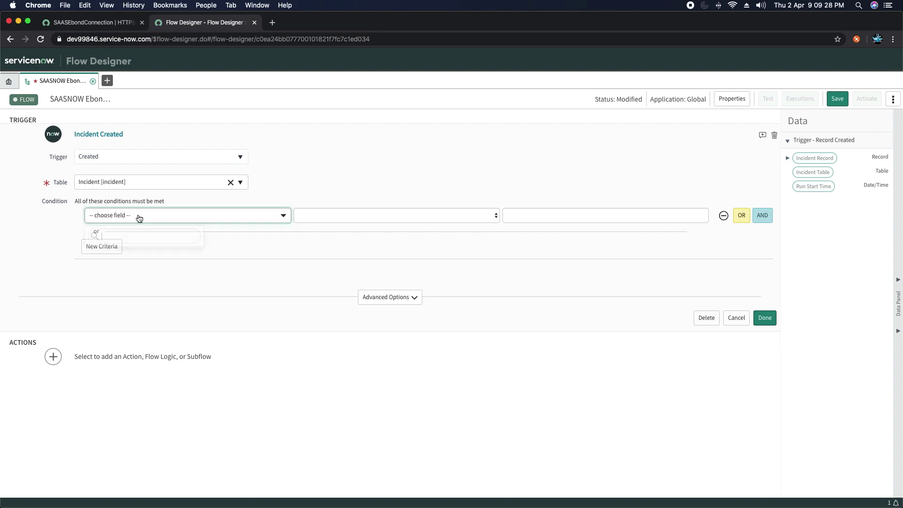
type("s")
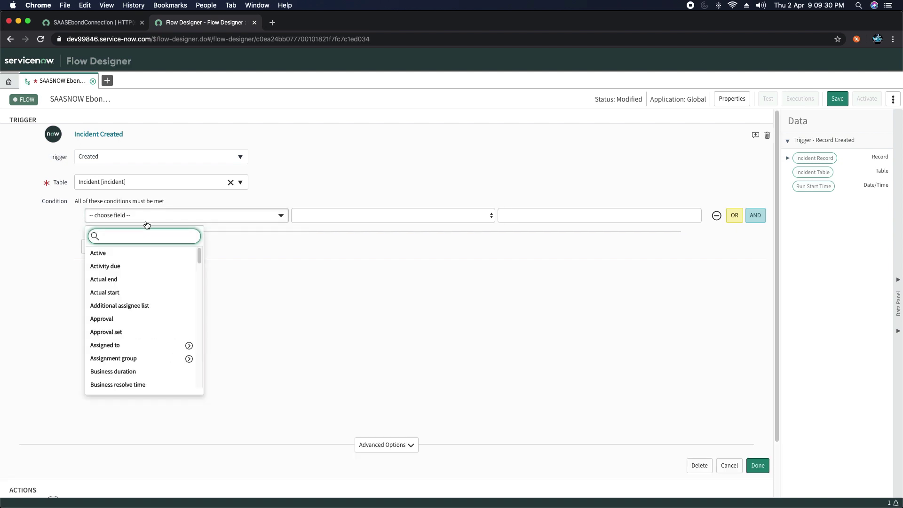
type("ss")
left_click(118, 279)
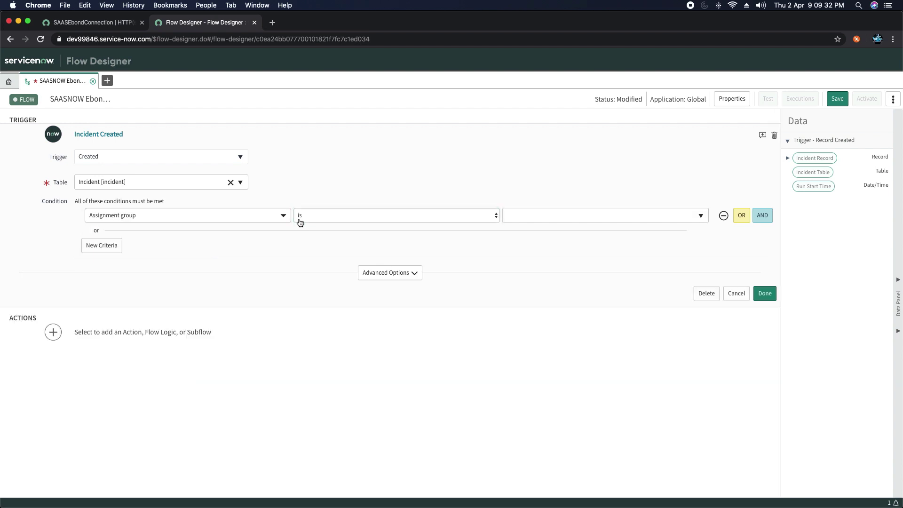
left_click(361, 214)
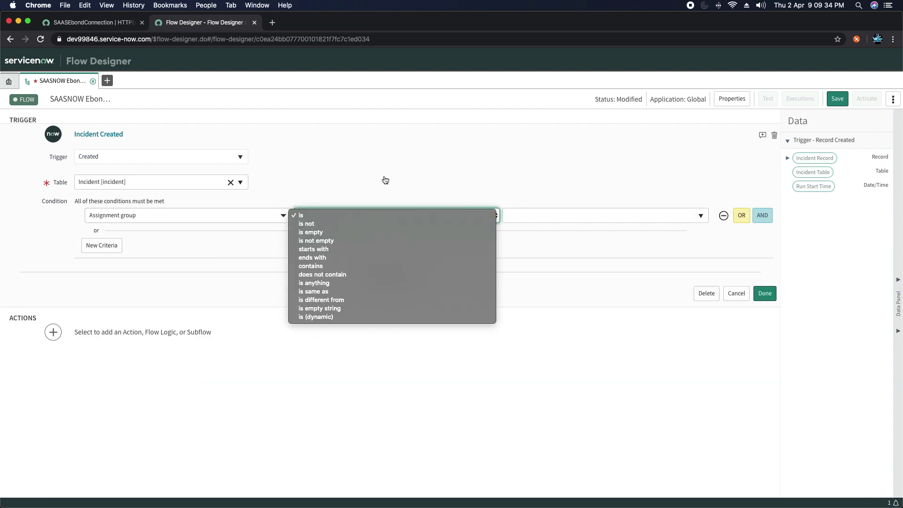
left_click(316, 207)
left_click(681, 219)
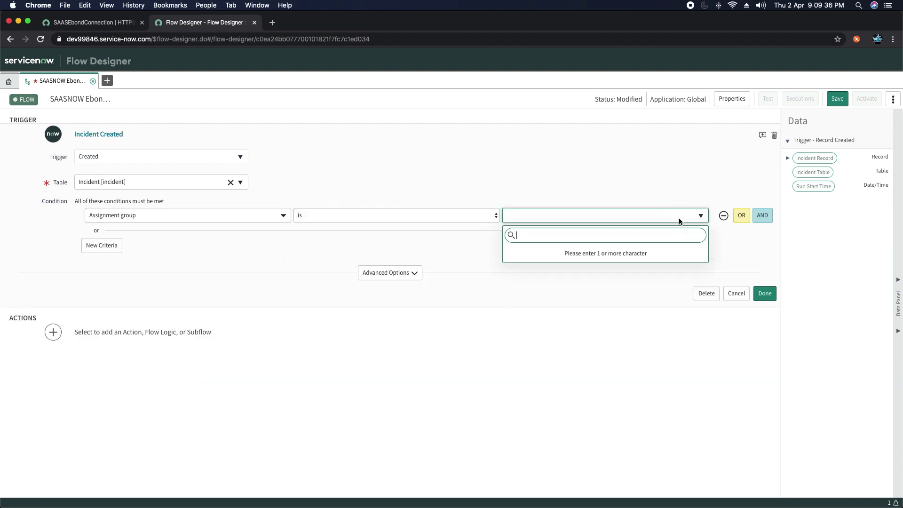
type("saas")
key("Return")
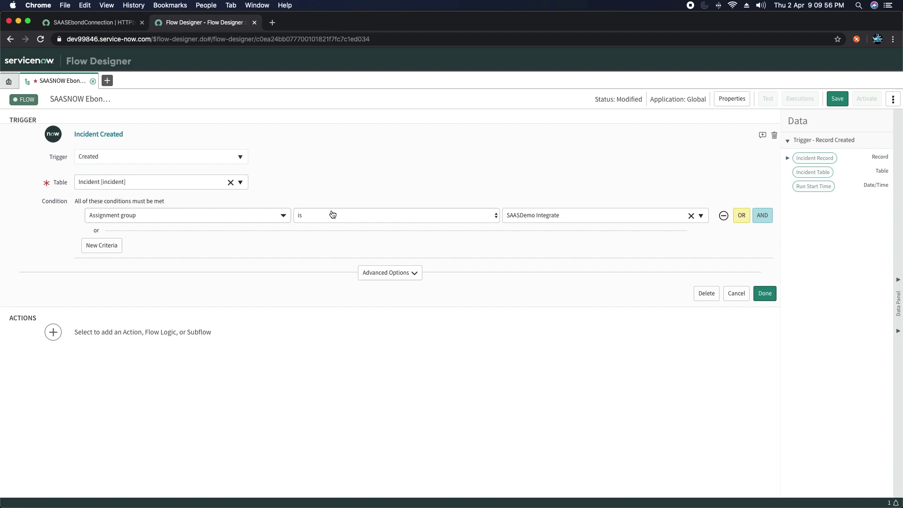
left_click(765, 294)
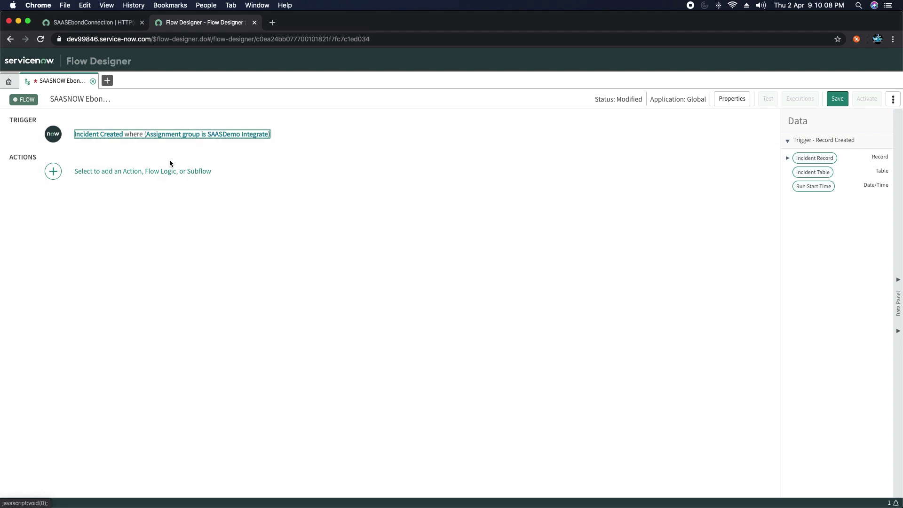
left_click(107, 172)
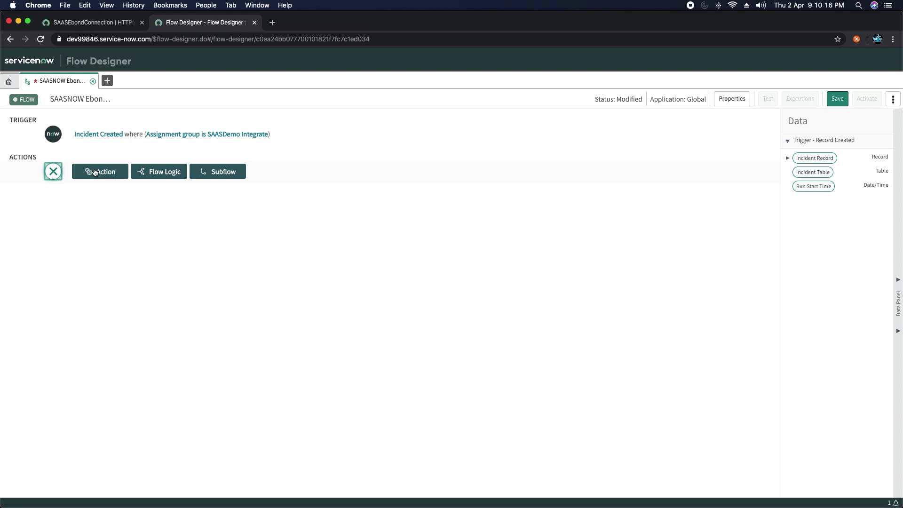
Step: Remove the Lookup Remote Incident action mistakenly added from the ServiceNow eBonding Example spoke
left_click(108, 175)
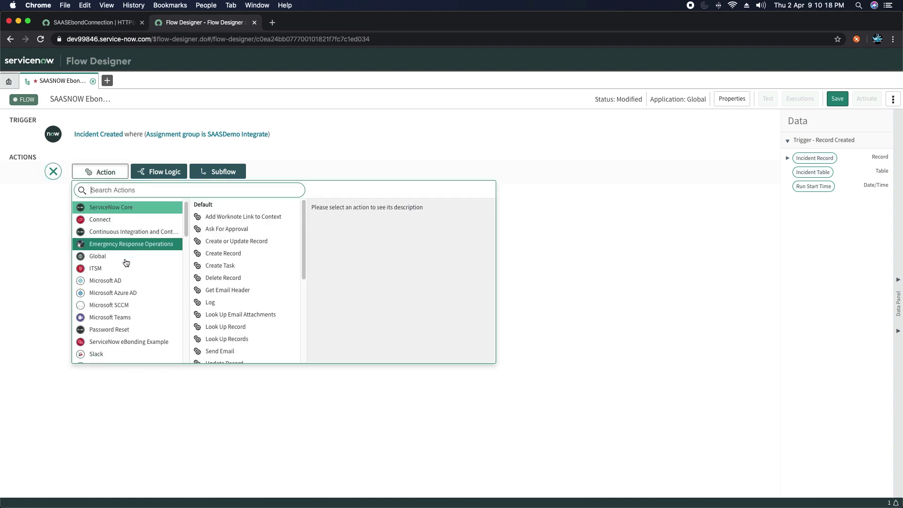
scroll(113, 254, "down", 3)
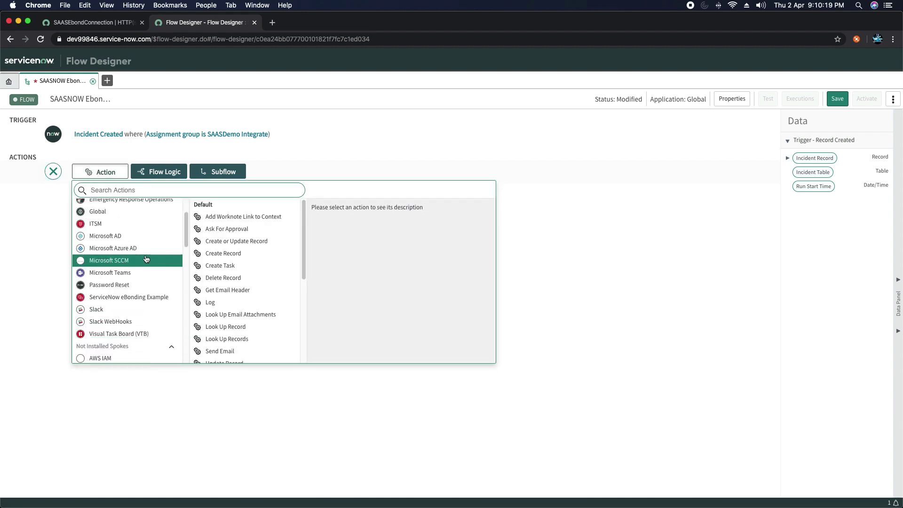
left_click(131, 303)
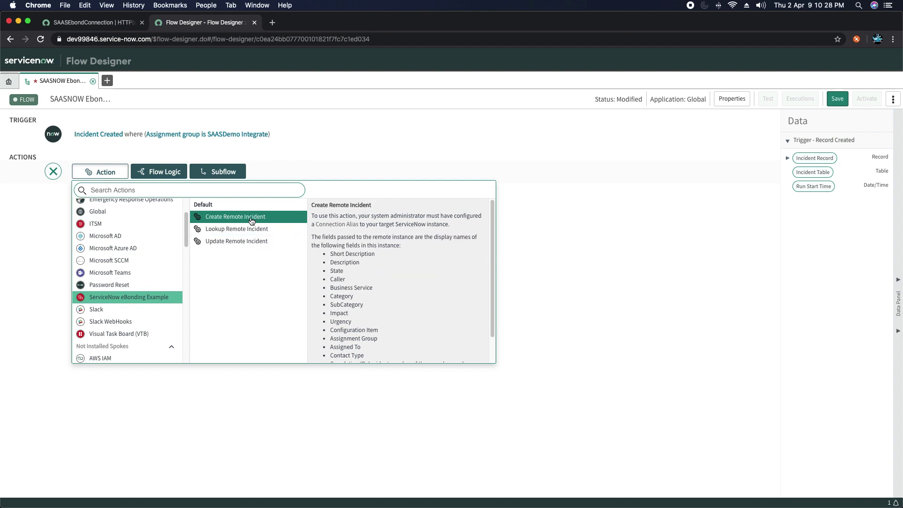
left_click(237, 232)
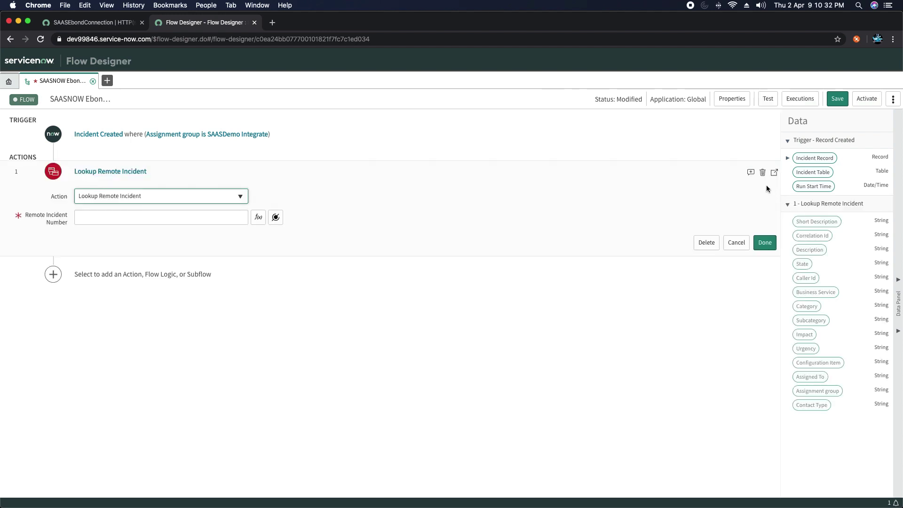
left_click(763, 172)
left_click(494, 104)
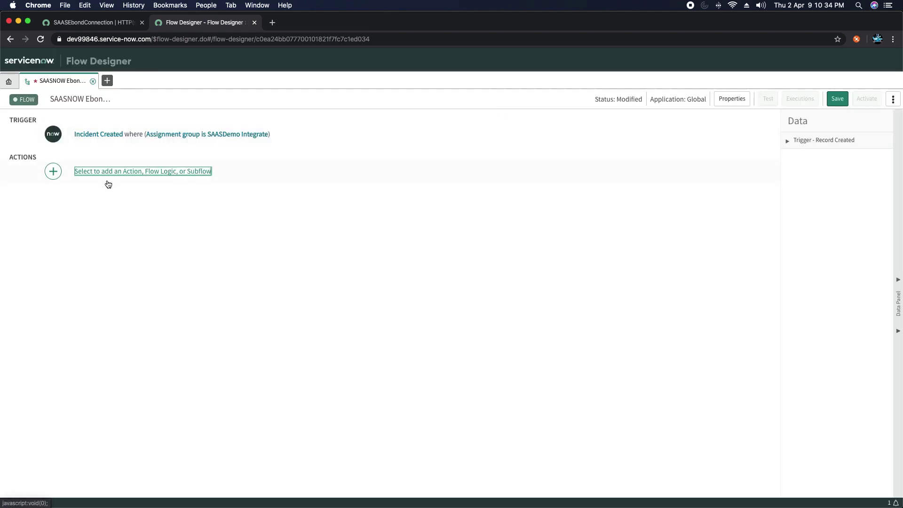
Step: Bring the action picker back to the ServiceNow eBonding Example spoke's remote incident actions
left_click(130, 178)
left_click(100, 172)
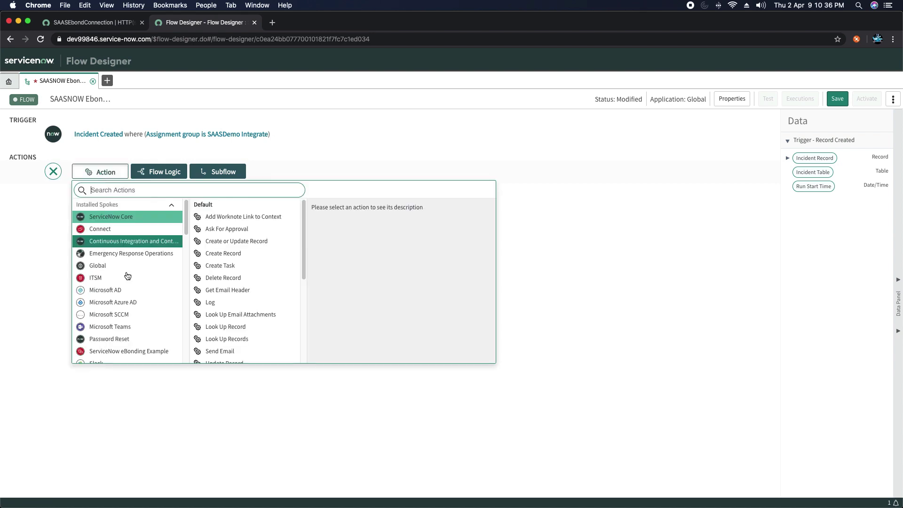
scroll(131, 292, "down", 5)
scroll(131, 289, "up", 5)
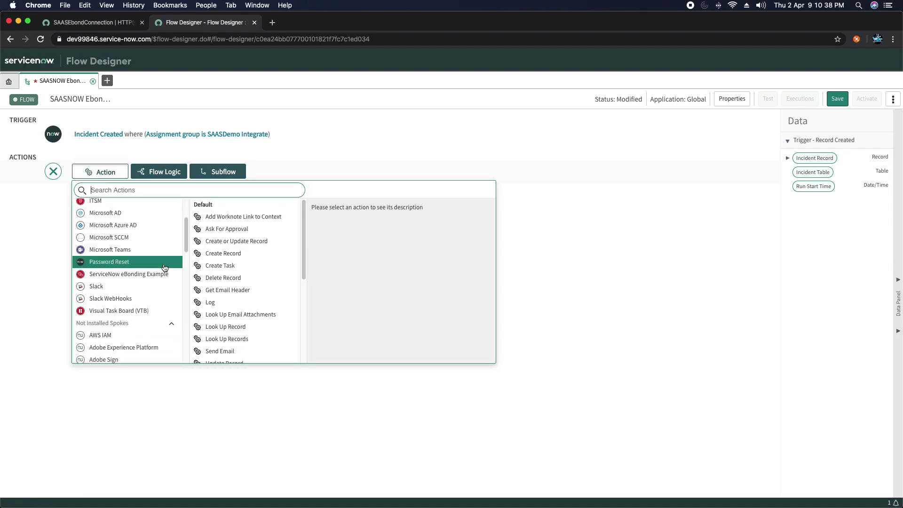
left_click(147, 279)
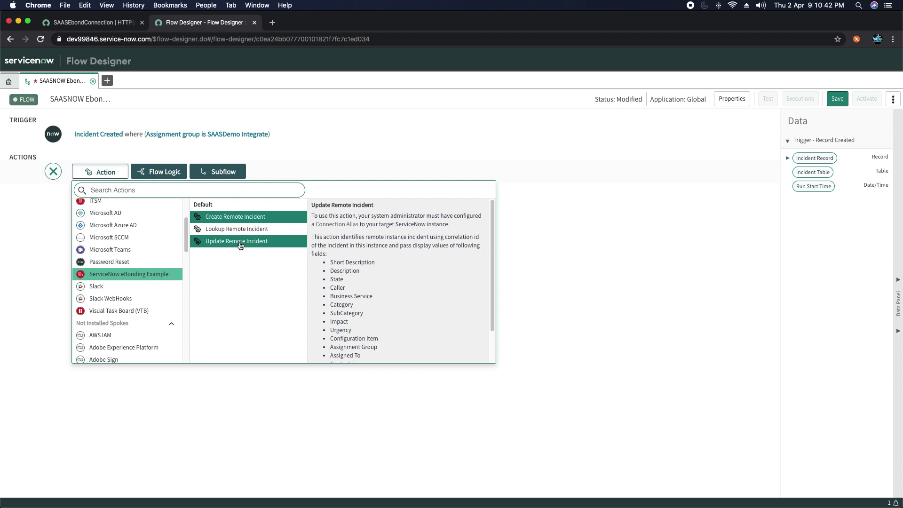
Step: Add Create Remote Incident with Incident set to Trigger > Incident Record, then save the flow
left_click(246, 218)
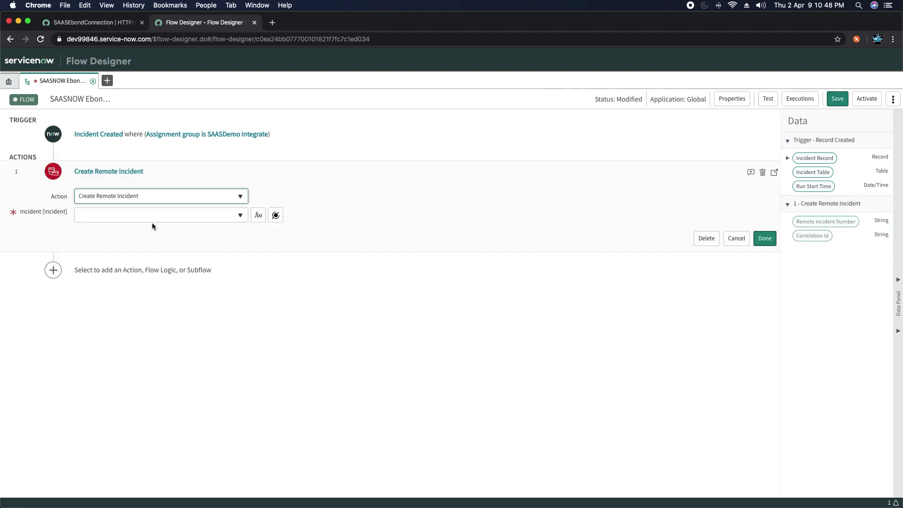
left_click(276, 215)
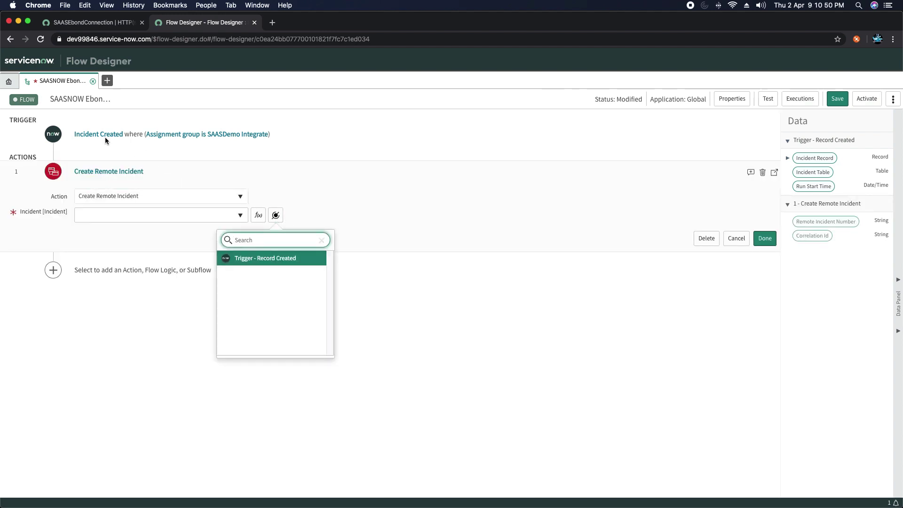
left_click(276, 258)
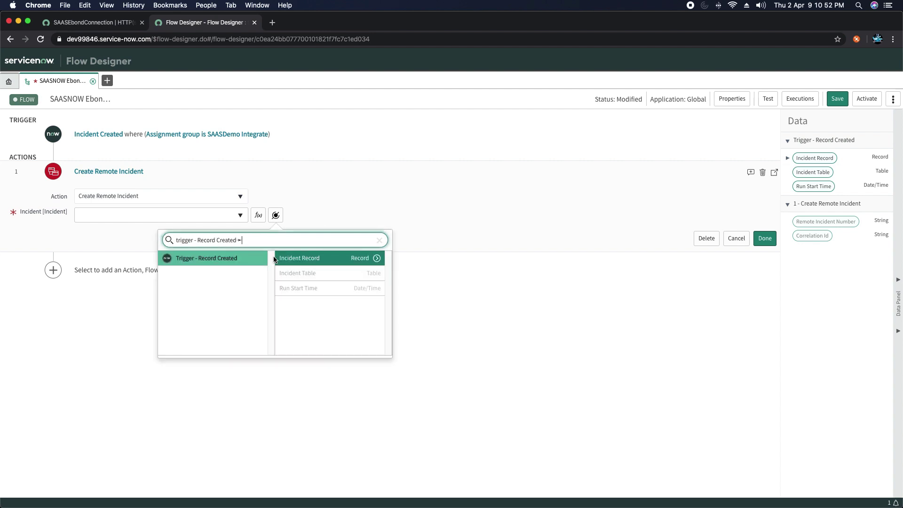
left_click(329, 258)
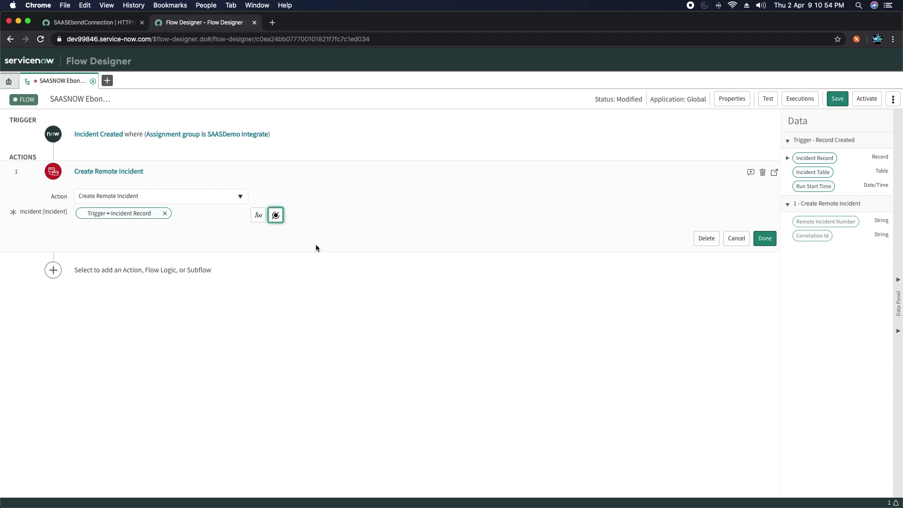
left_click(765, 239)
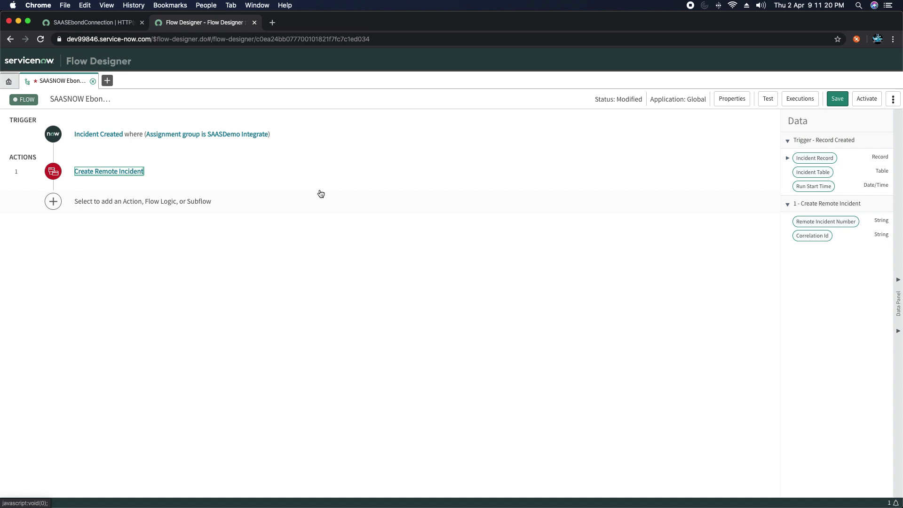
left_click(836, 100)
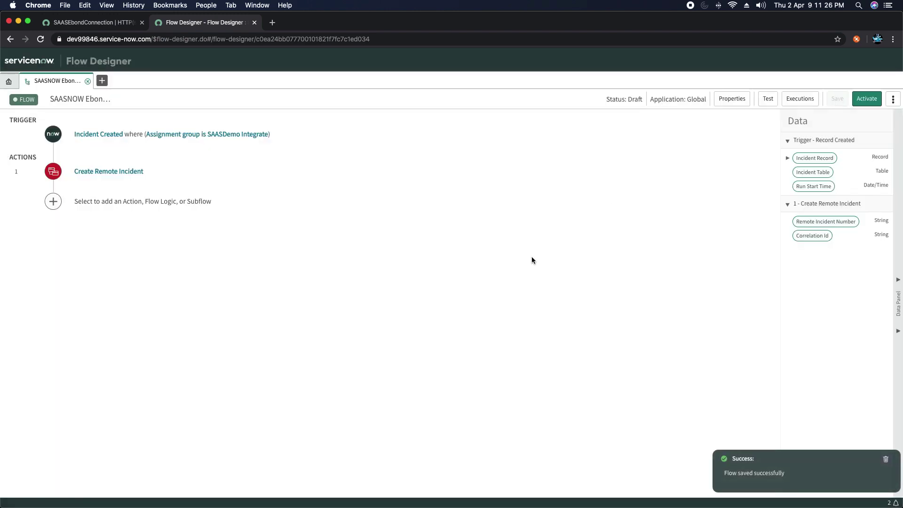
Step: Activate the SAASNOW Ebonding flow and confirm the activation
left_click(865, 105)
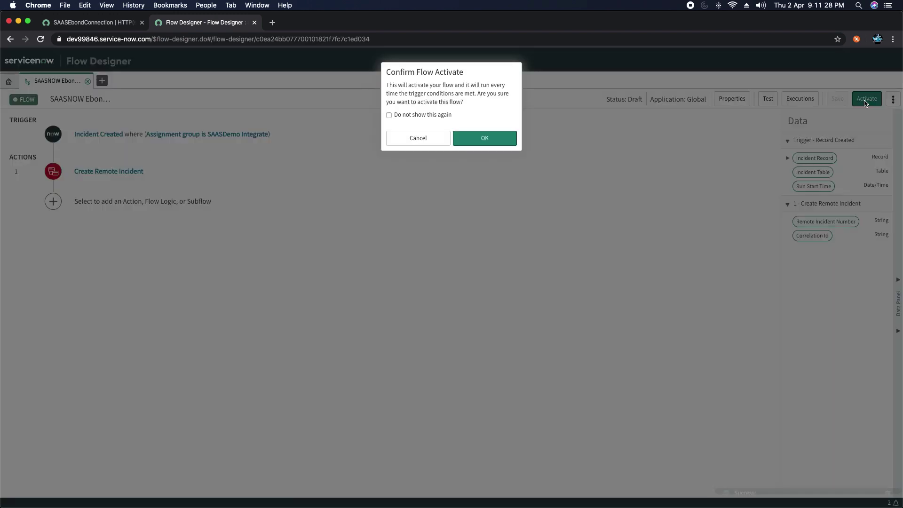
left_click(481, 139)
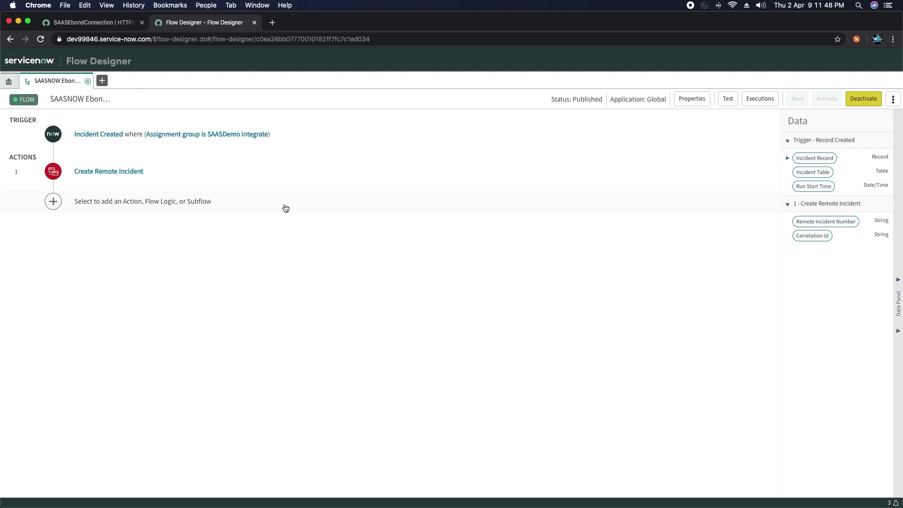
Step: Filter the navigator for 'incide' and start a new incident record
left_click(100, 23)
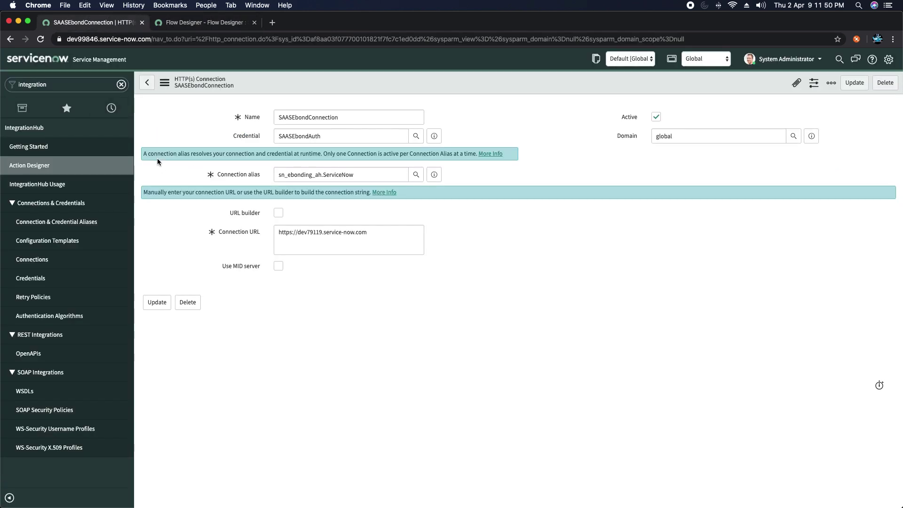
left_click(81, 86)
type("incide")
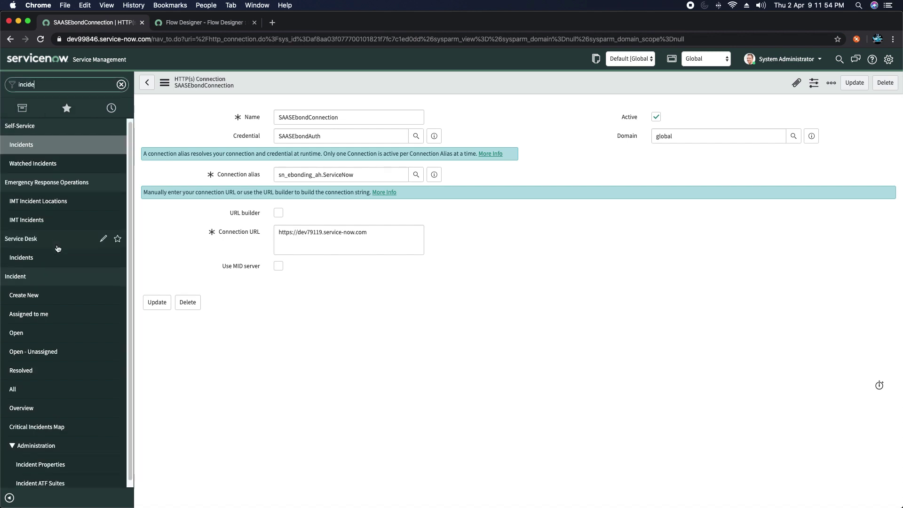
scroll(57, 249, "down", 1)
left_click(30, 291)
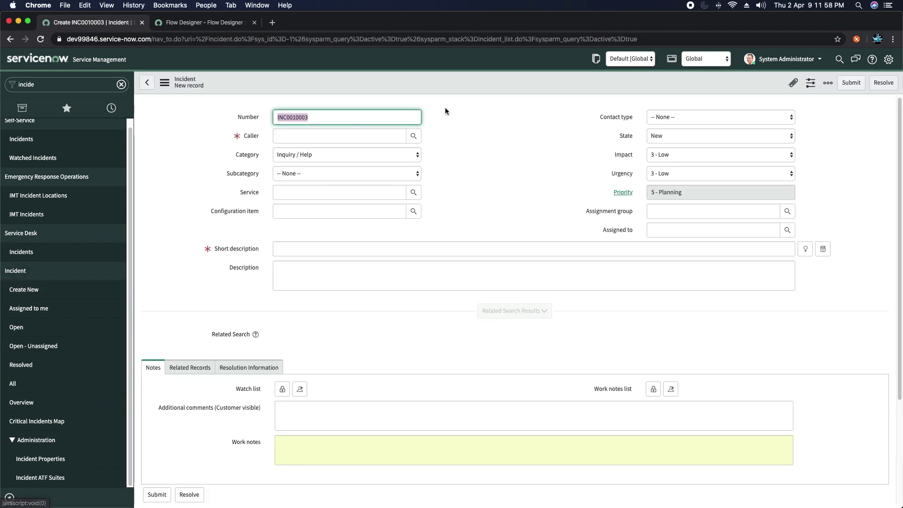
Step: Set the incident's caller to the recently used caller and subcategory to Antivirus
left_click(357, 138)
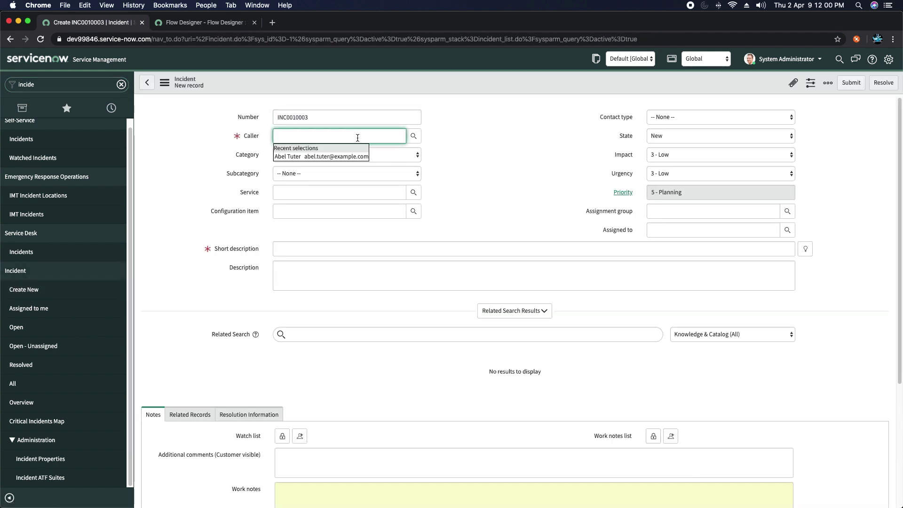
left_click(328, 157)
left_click(515, 156)
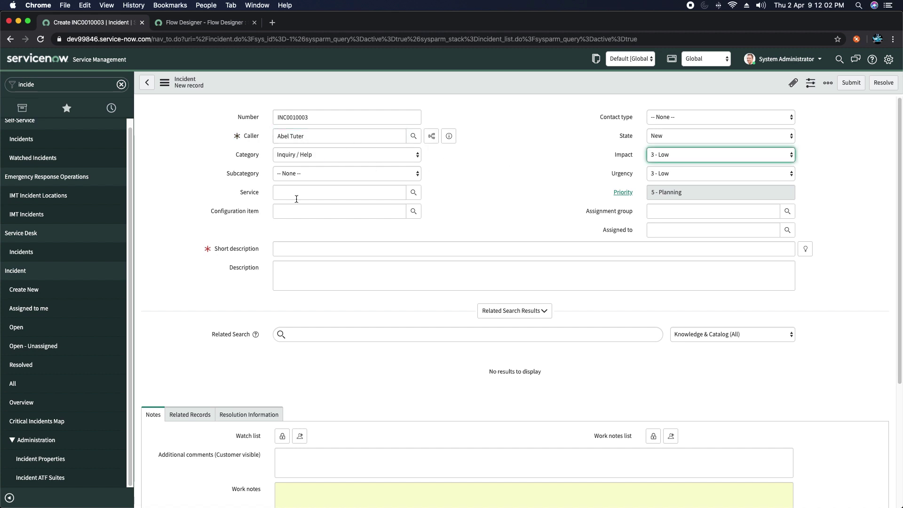
left_click(295, 175)
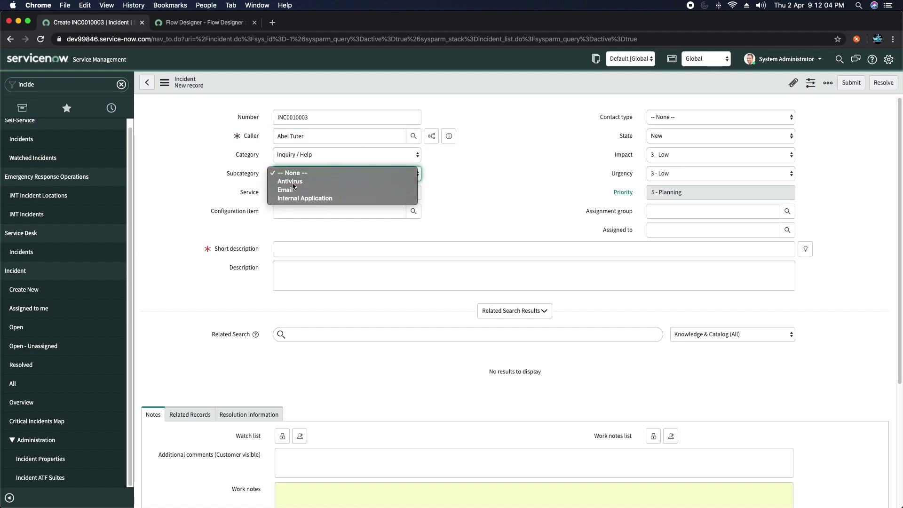
left_click(298, 183)
left_click(555, 208)
Step: Set Service to SAP Enterprise Services, configuration item to .NET Framework, short description 'Create Incident in'
left_click(414, 192)
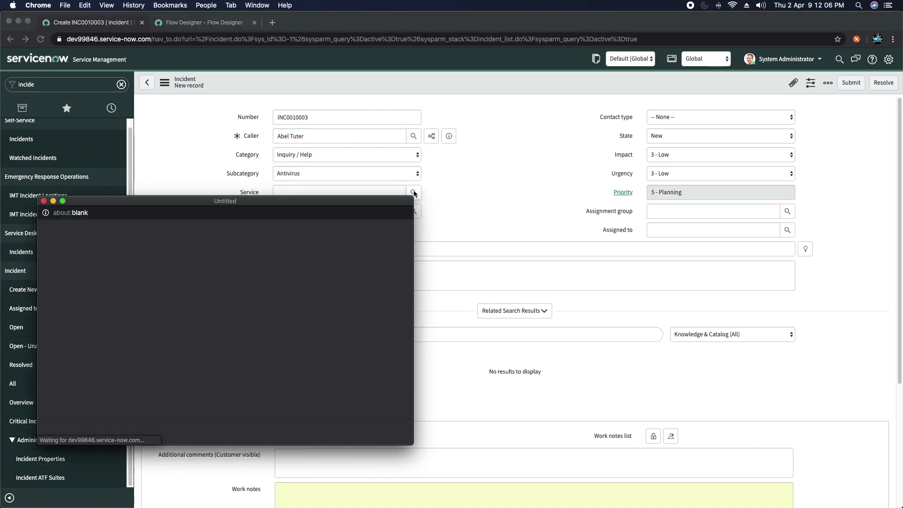
left_click(93, 342)
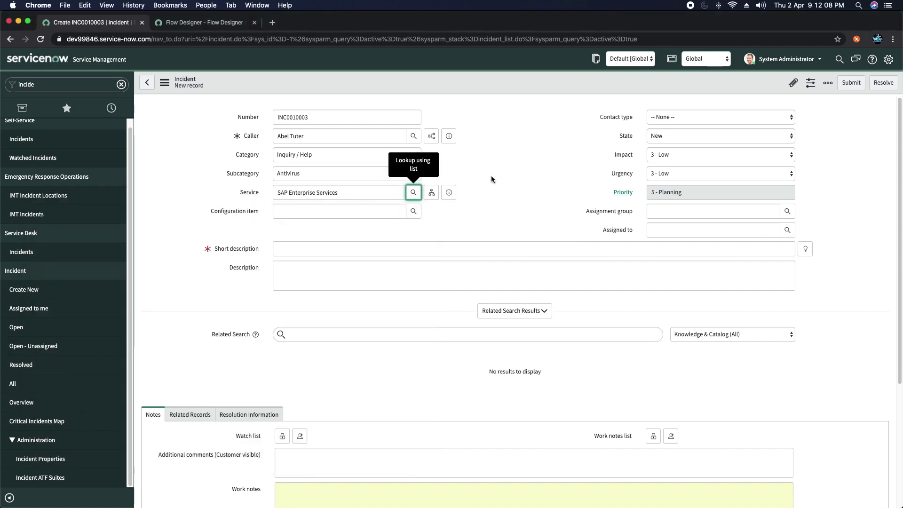
left_click(413, 212)
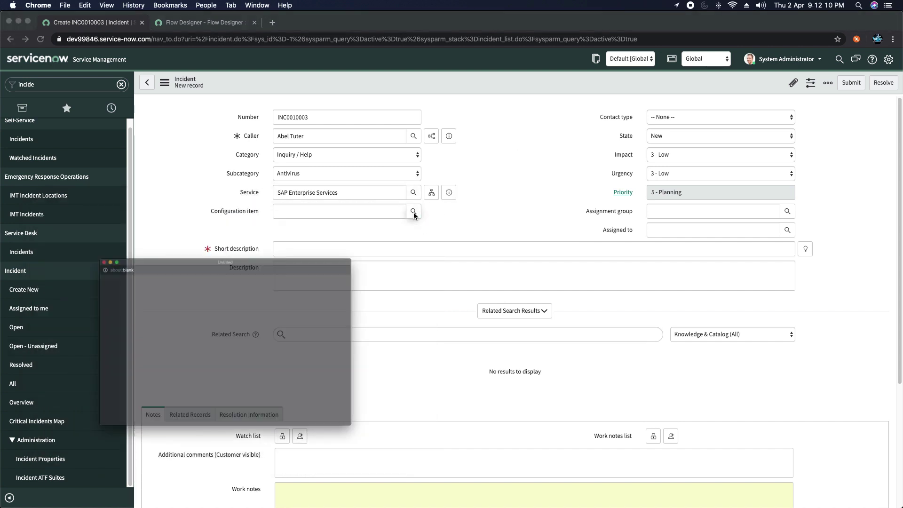
scroll(115, 372, "down", 3)
scroll(115, 372, "down", 3)
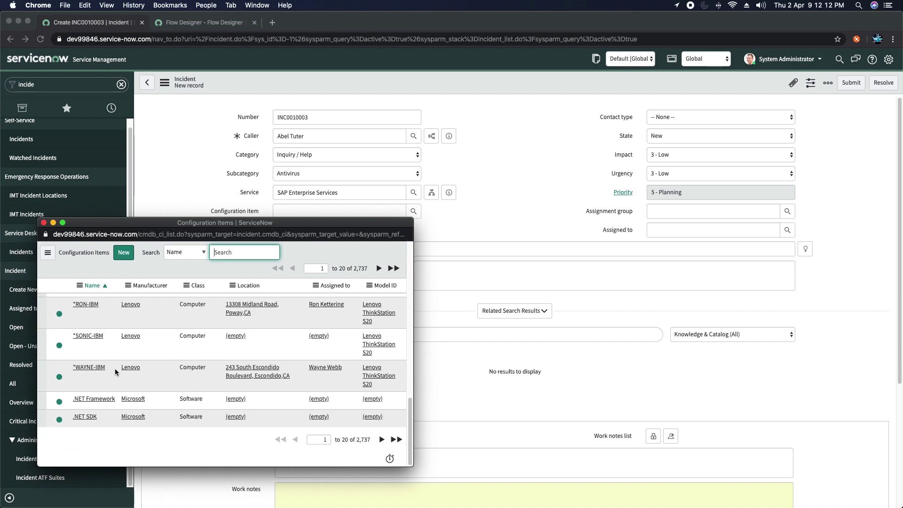
left_click(88, 401)
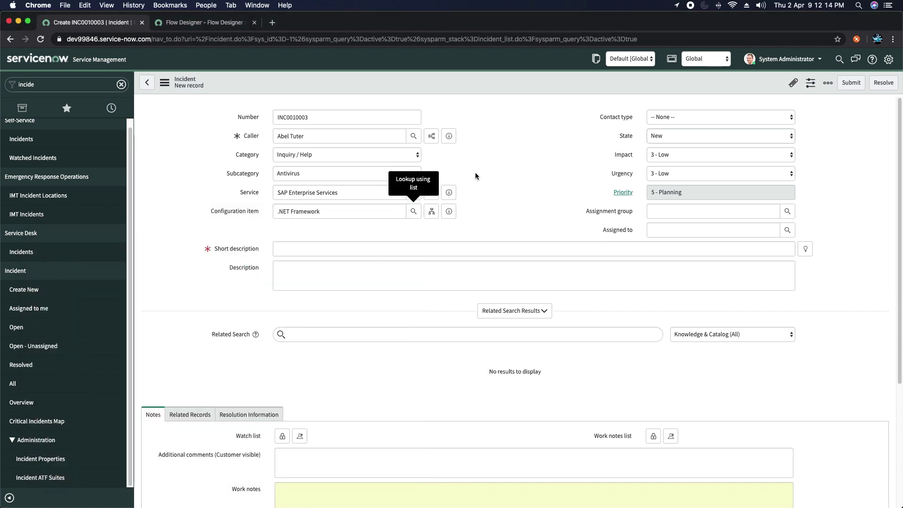
left_click(408, 252)
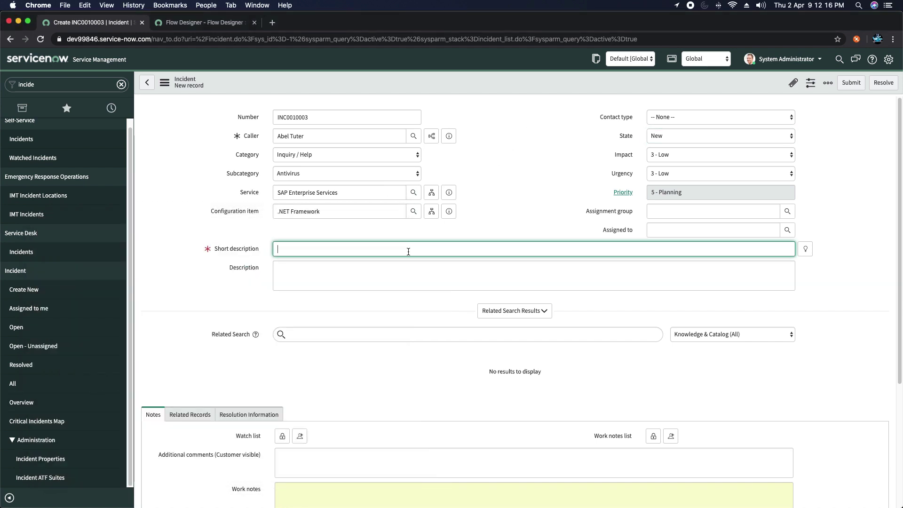
type("Create Incident in")
key("super+Tab")
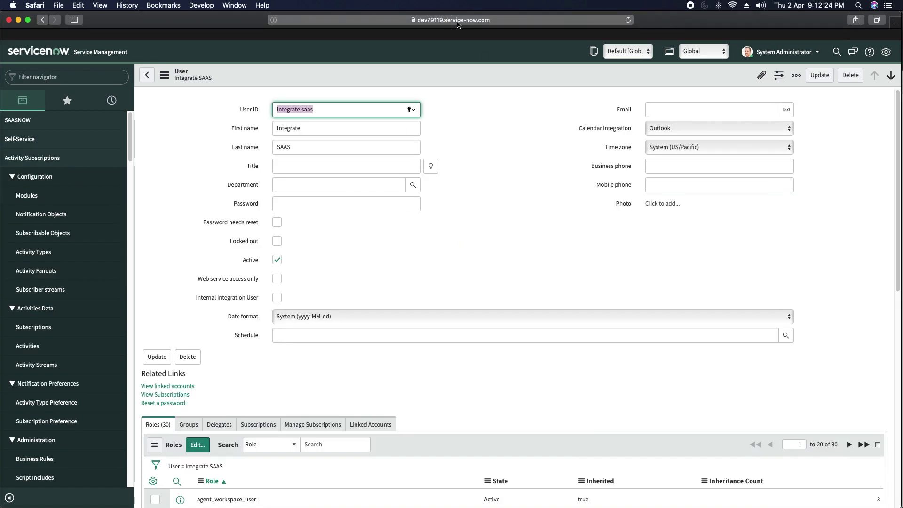
left_click(458, 21)
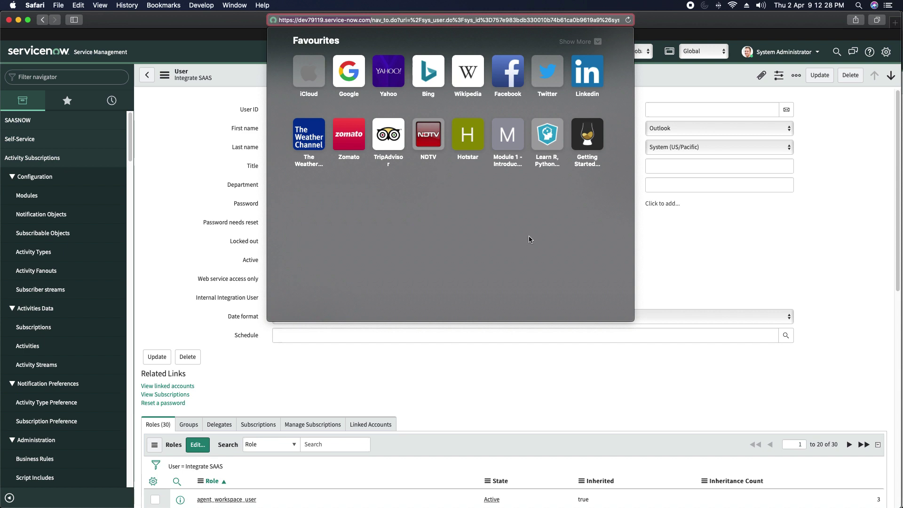
key("super+Tab")
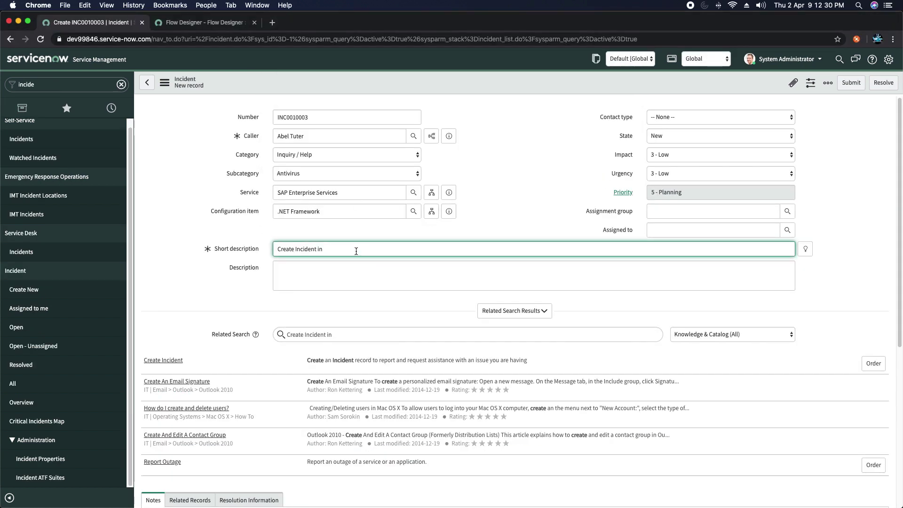
type("https://dev79119.service-now.com")
left_click(535, 170)
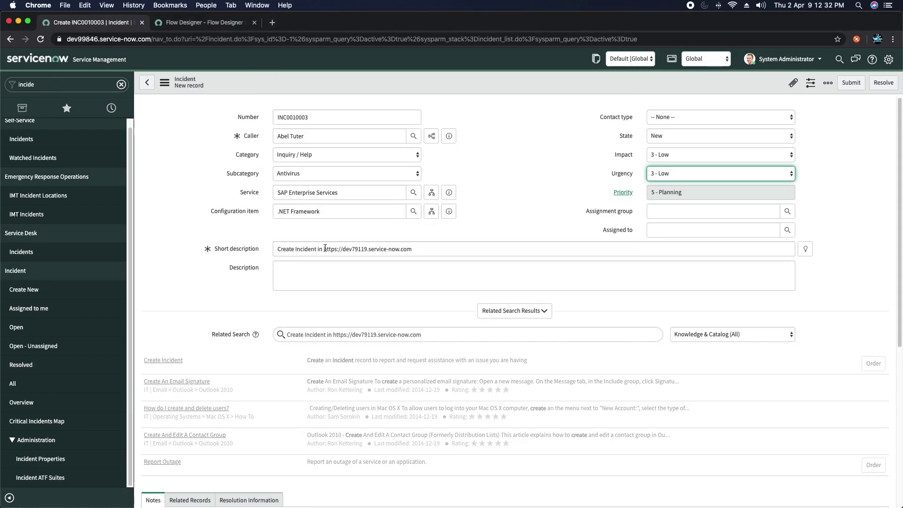
Step: Assign incident INC0010003 to SAASDemo Integrate and save it
left_click(714, 212)
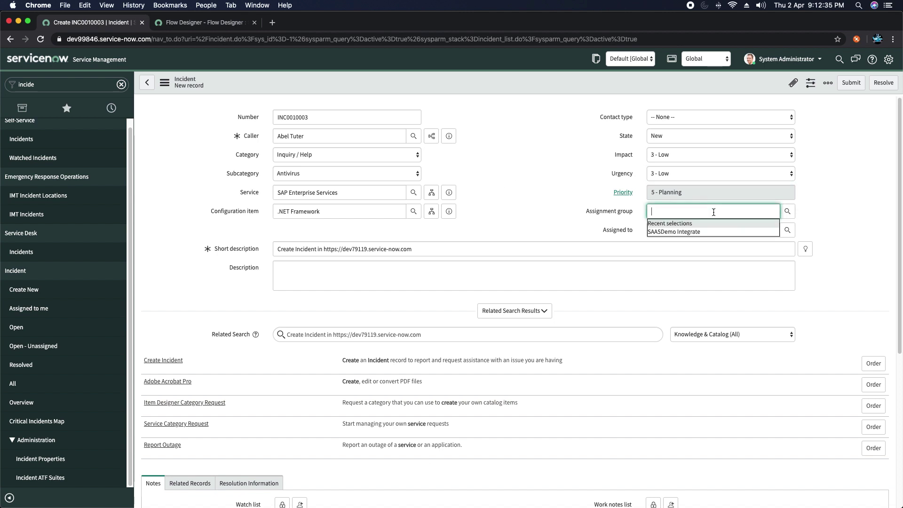
left_click(697, 232)
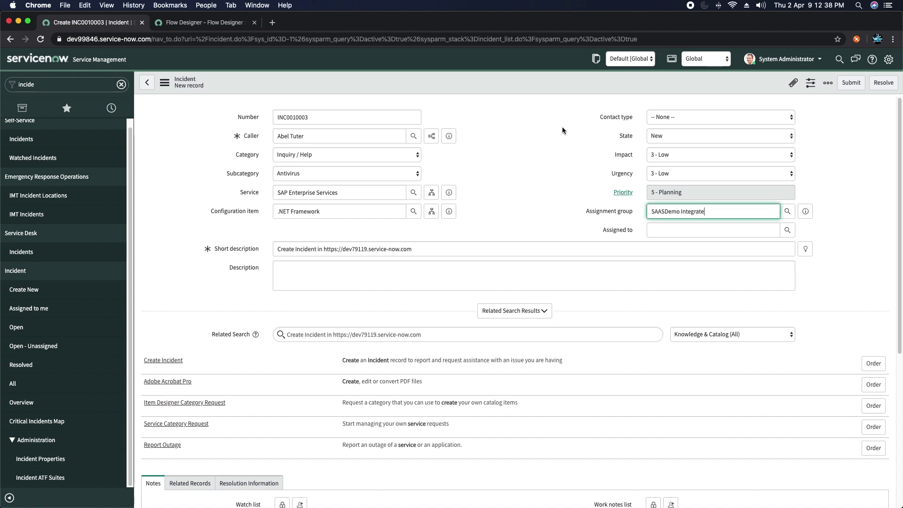
left_click(526, 128)
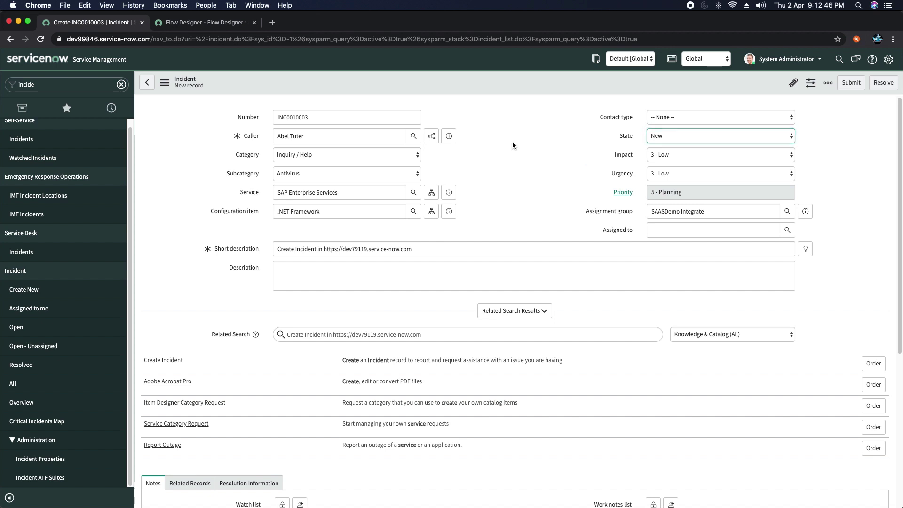
right_click(485, 82)
left_click(501, 88)
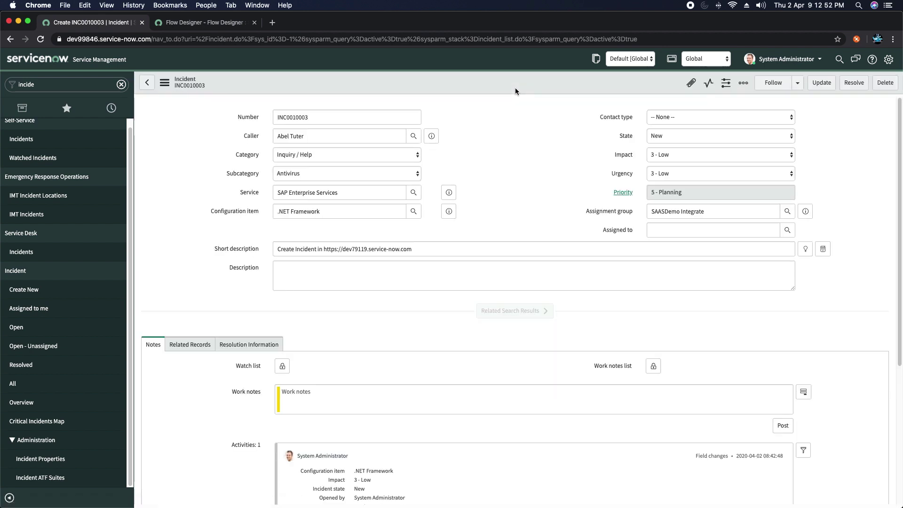
Step: Reopen the SAASNOW Ebonding flow from the Flow Designer home page
left_click(200, 24)
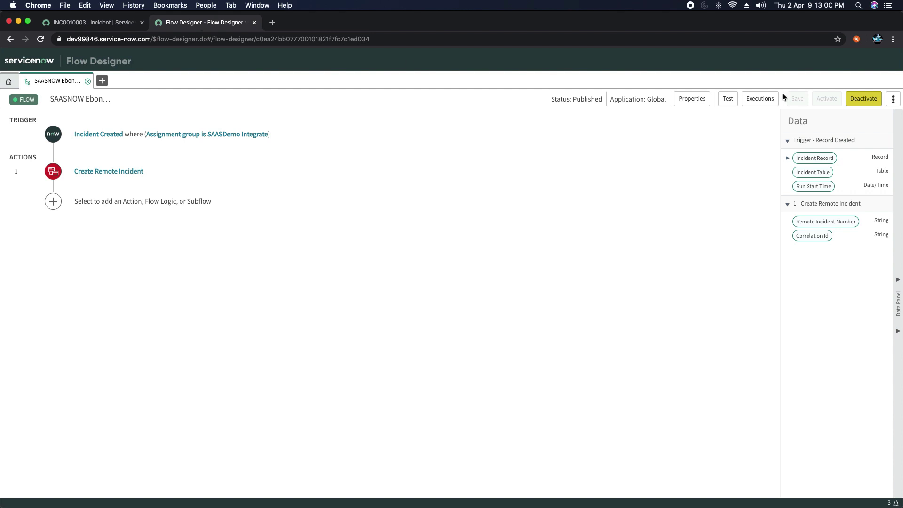
left_click(10, 82)
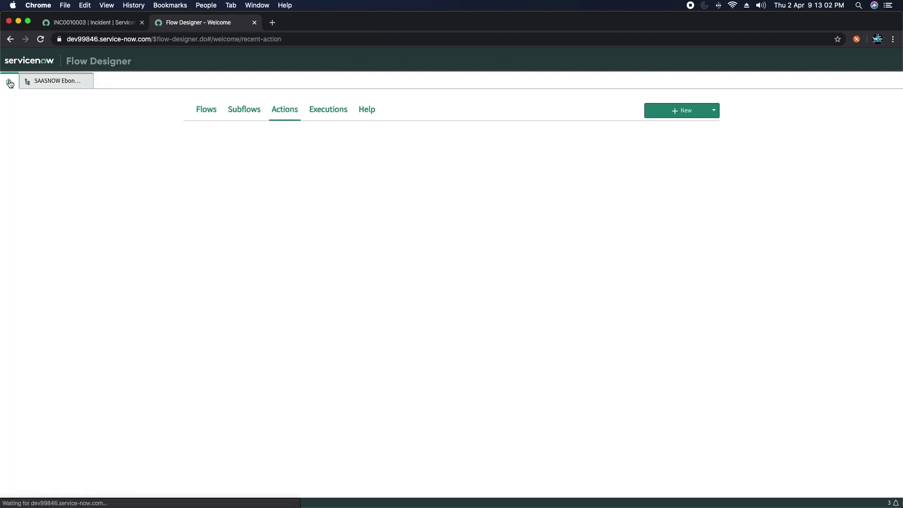
left_click(56, 82)
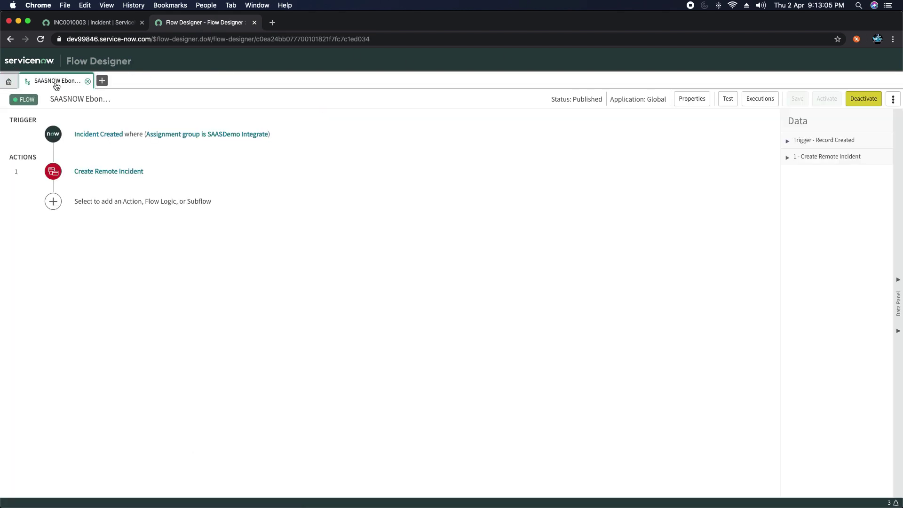
Step: Check the latest execution: Create Remote Incident returned remote incident INC0010057
left_click(759, 99)
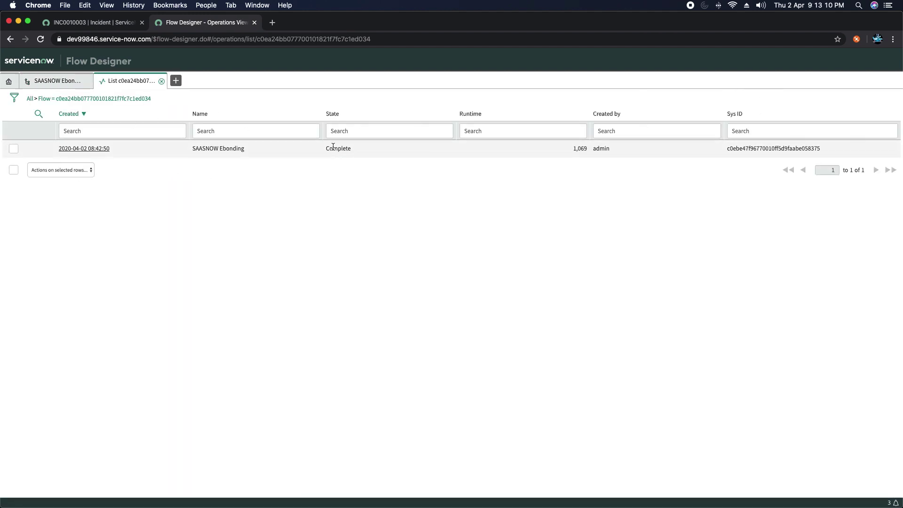
left_click(83, 149)
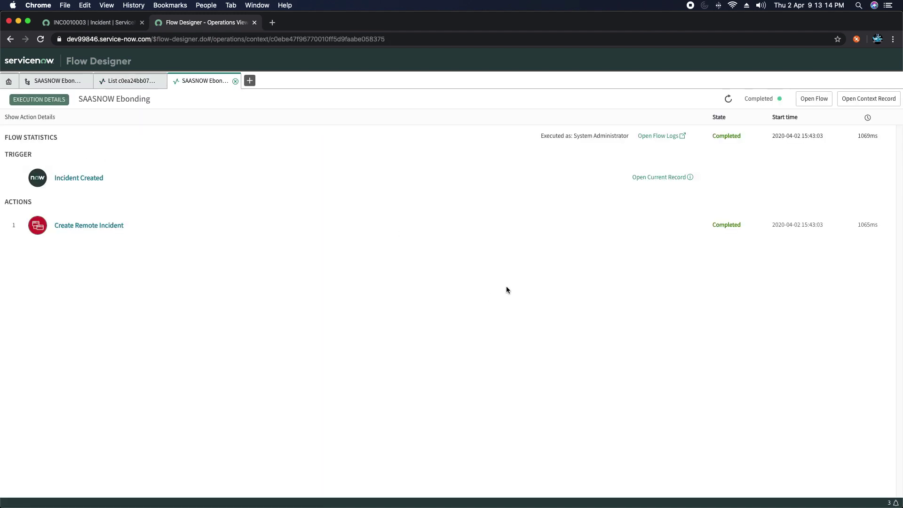
left_click(93, 227)
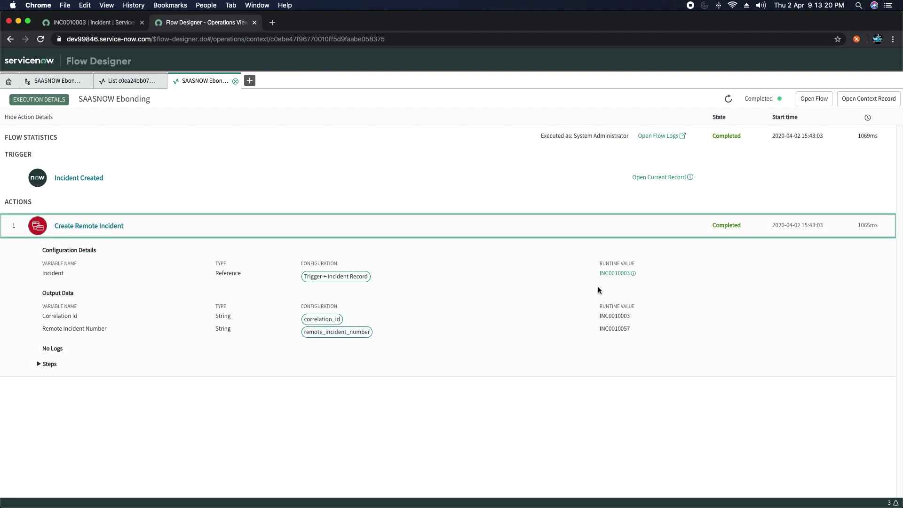
left_click(629, 280)
left_click(211, 27)
Step: On the second instance, filter the navigator for 'incident', list open incidents and open INC0010057
key("super+Tab")
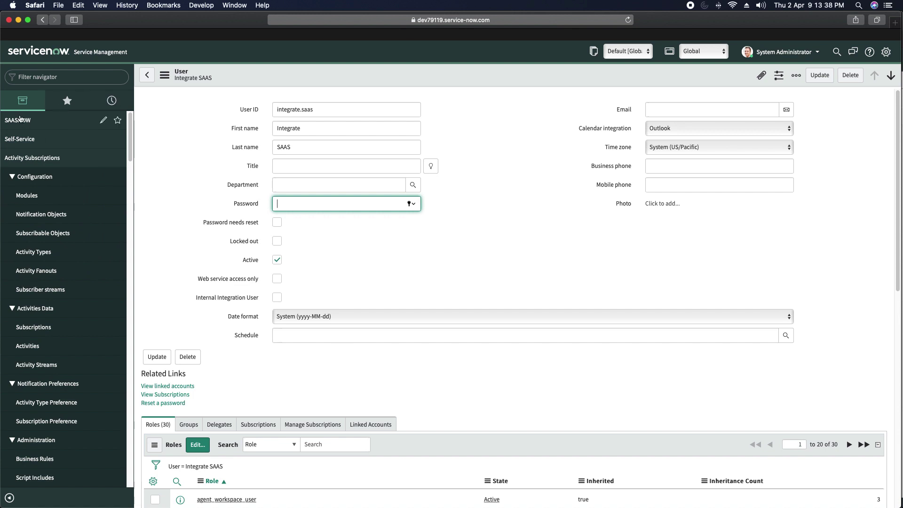
left_click(87, 76)
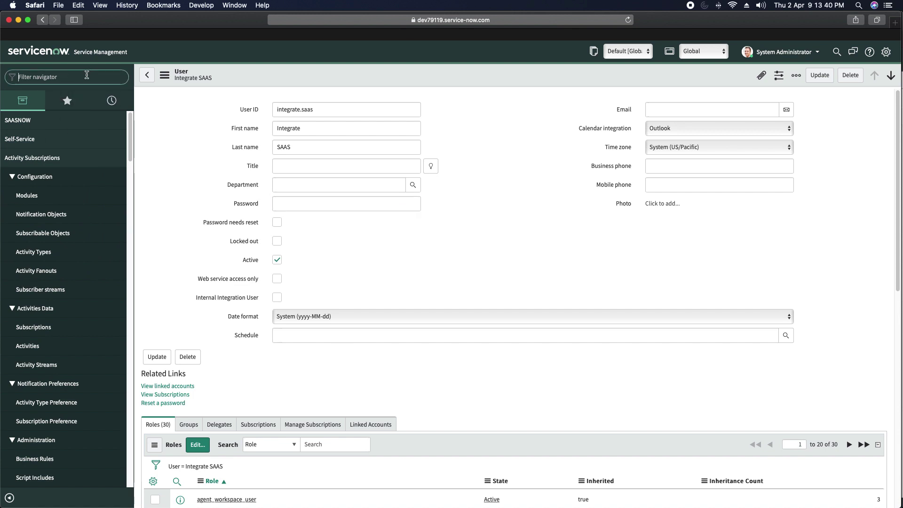
type("incident")
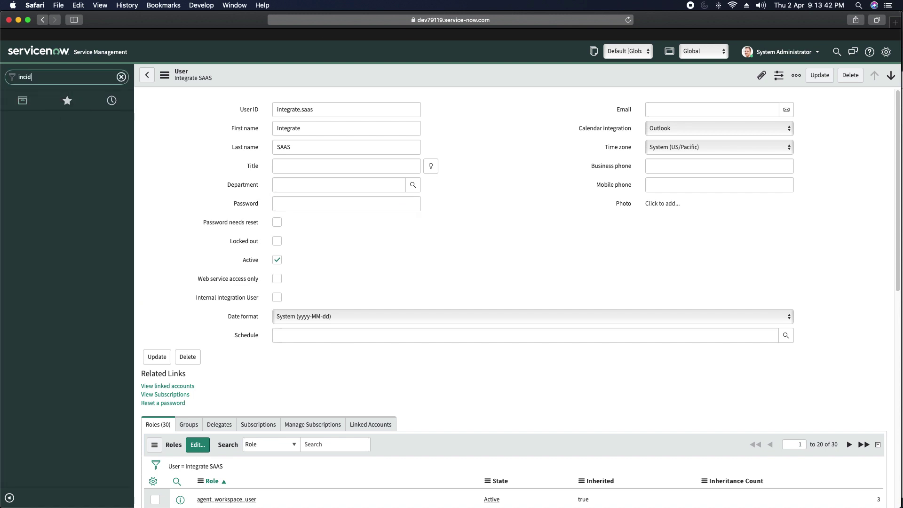
left_click(20, 275)
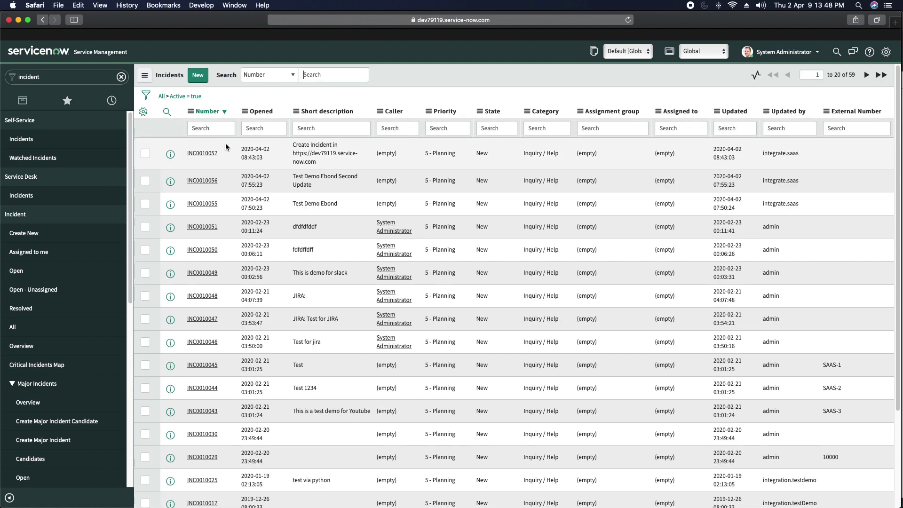
left_click(207, 157)
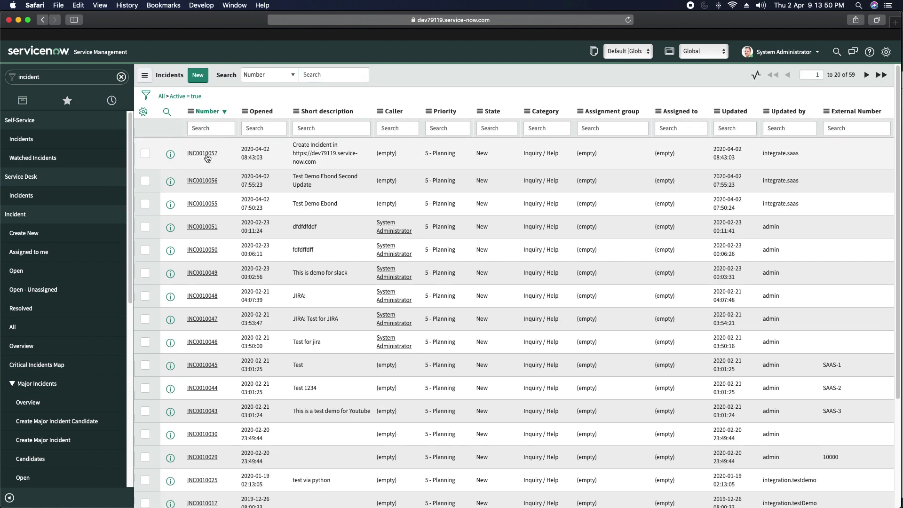